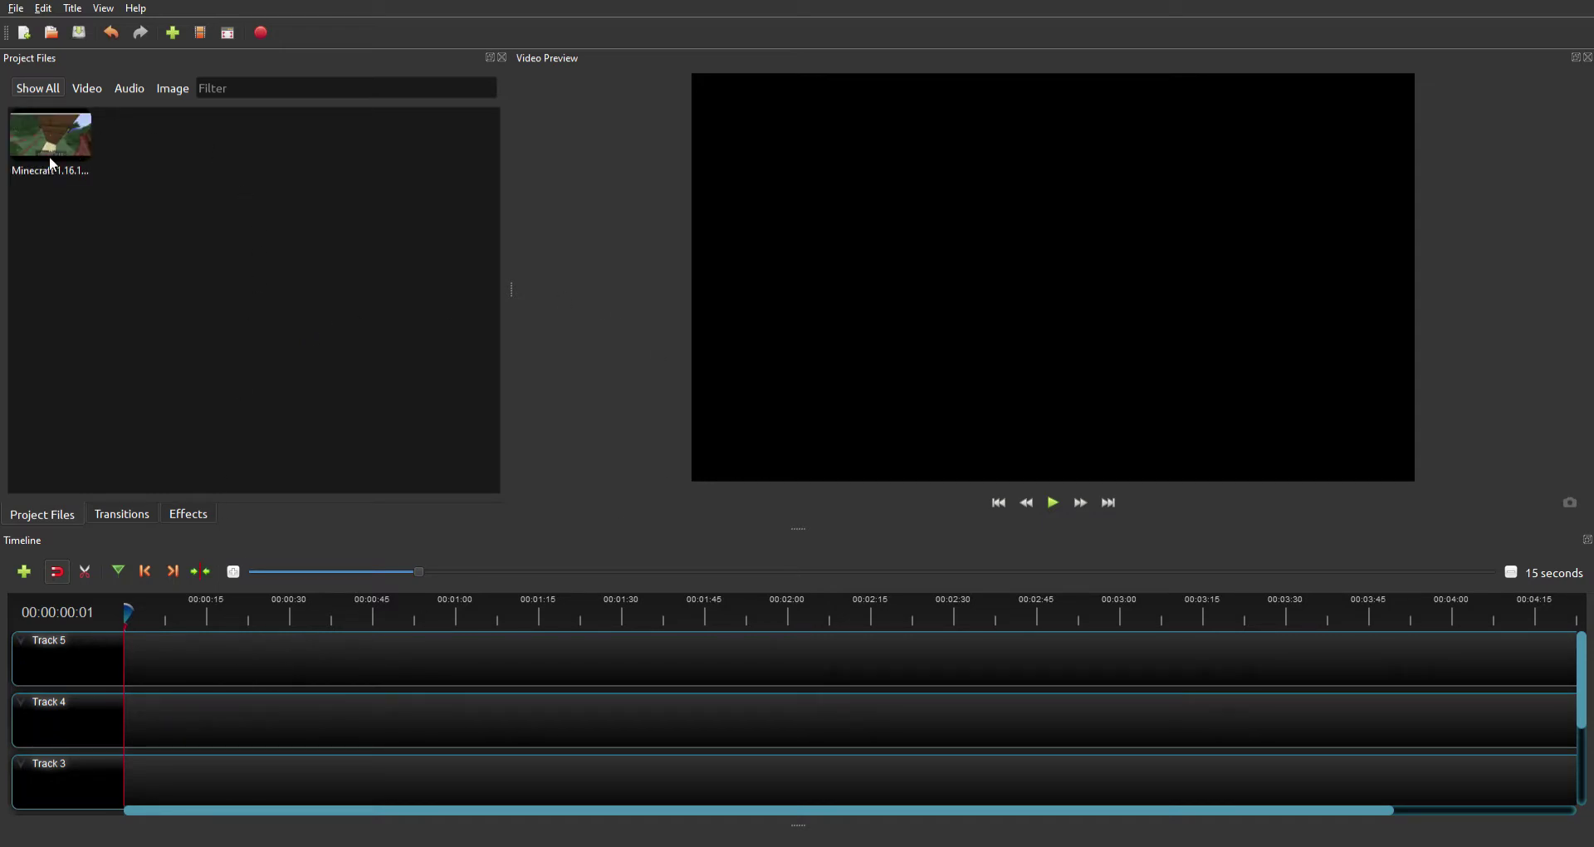
Step: Start dragging the imported Minecraft 1.16.1 clip from Project Files toward the timeline
left_click_drag(51, 164, 83, 194)
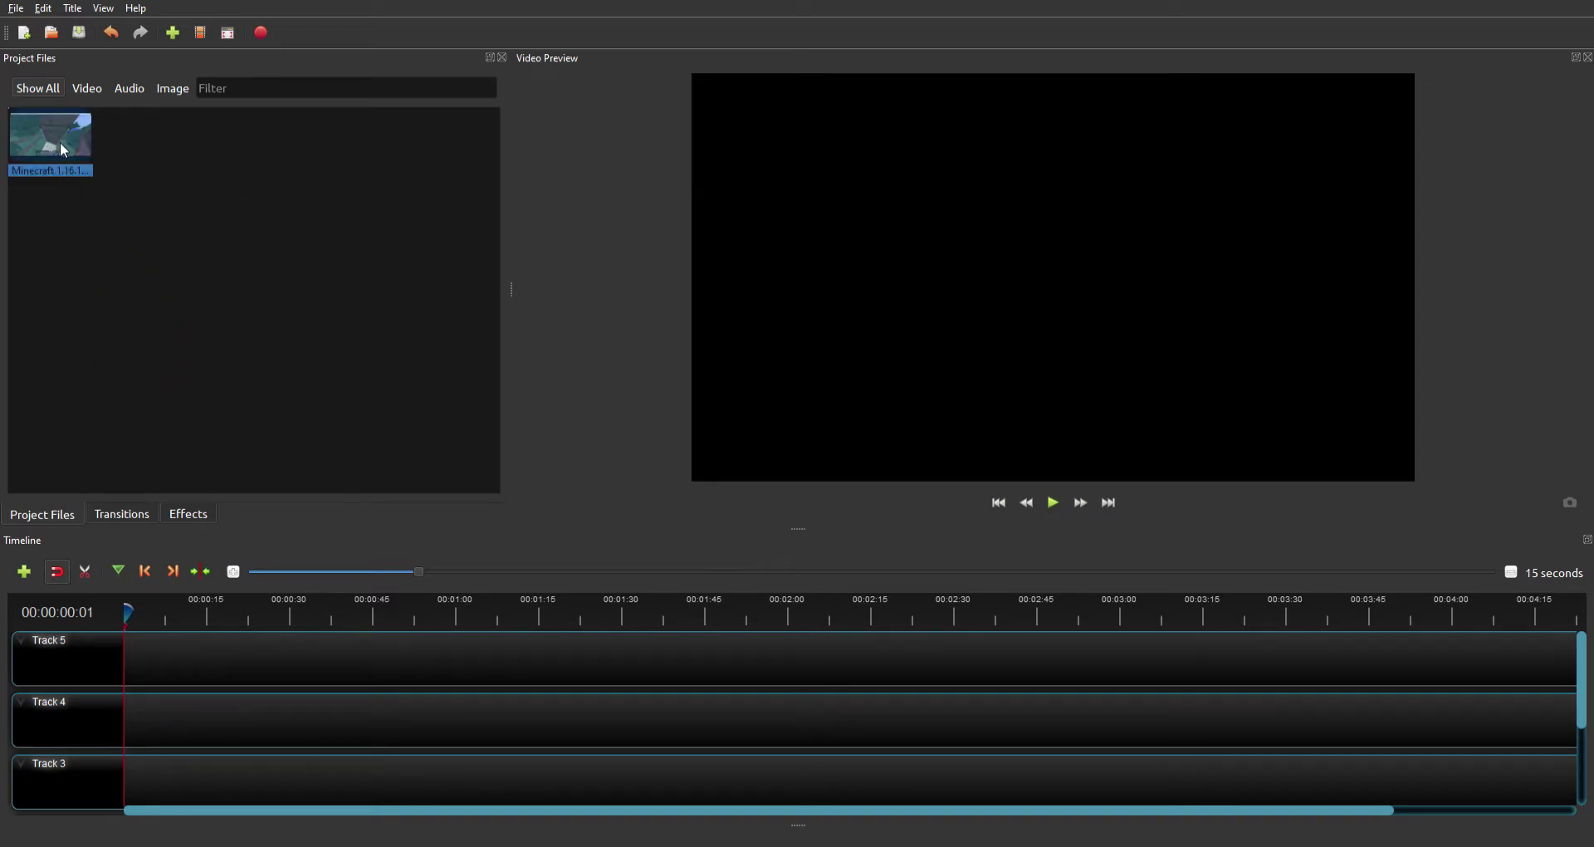
Step: Place the Minecraft clip at the start of Track 1 and briefly play the preview
left_click_drag(61, 144, 158, 340)
scroll(1099, 740, "down", 3)
left_click_drag(49, 156, 153, 764)
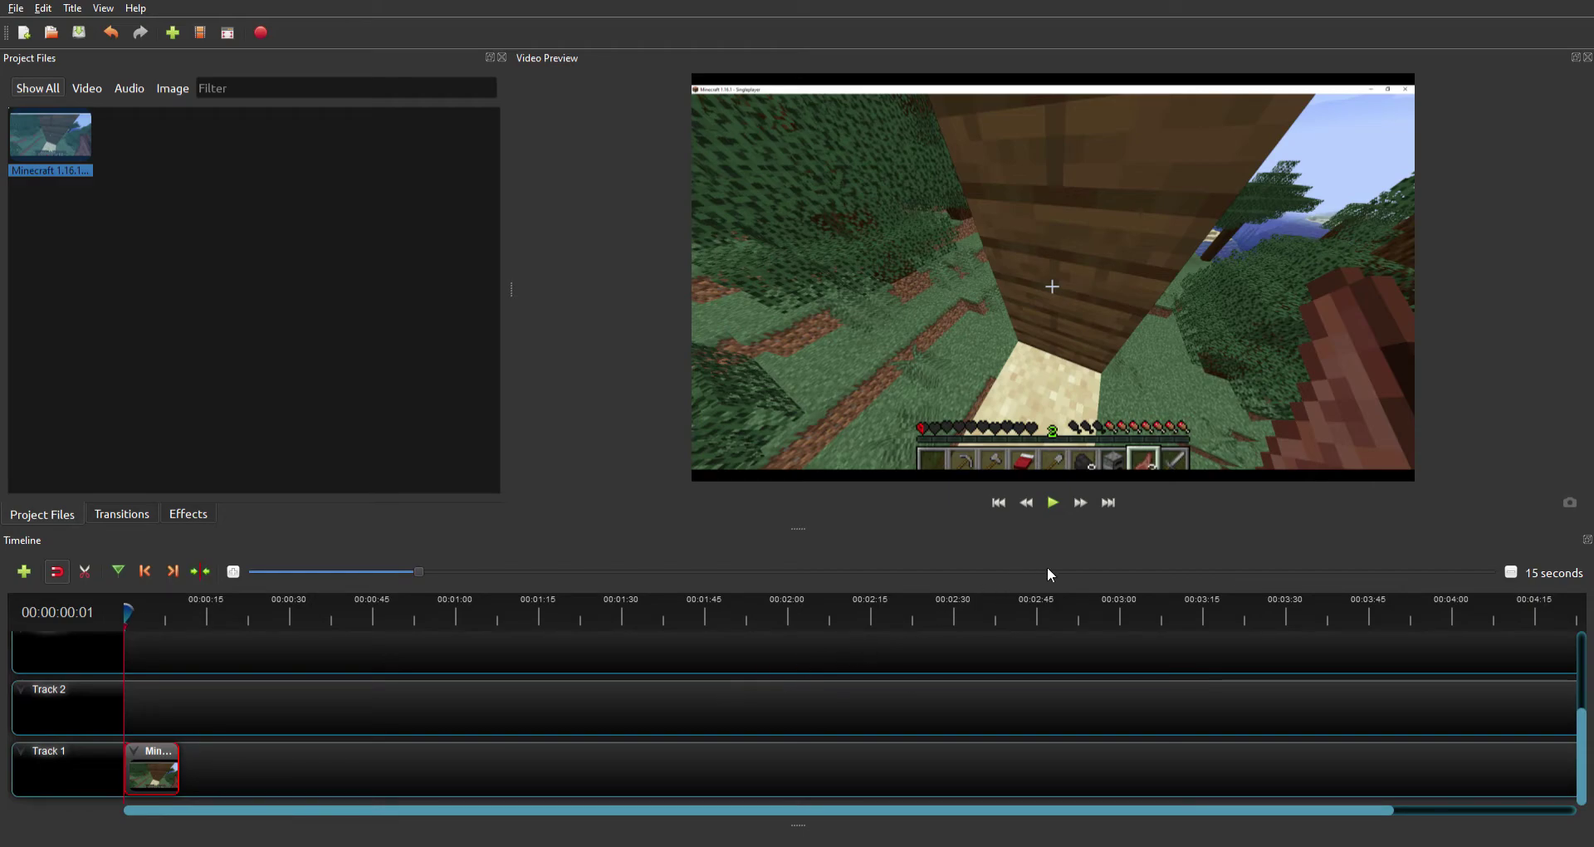
left_click(1052, 503)
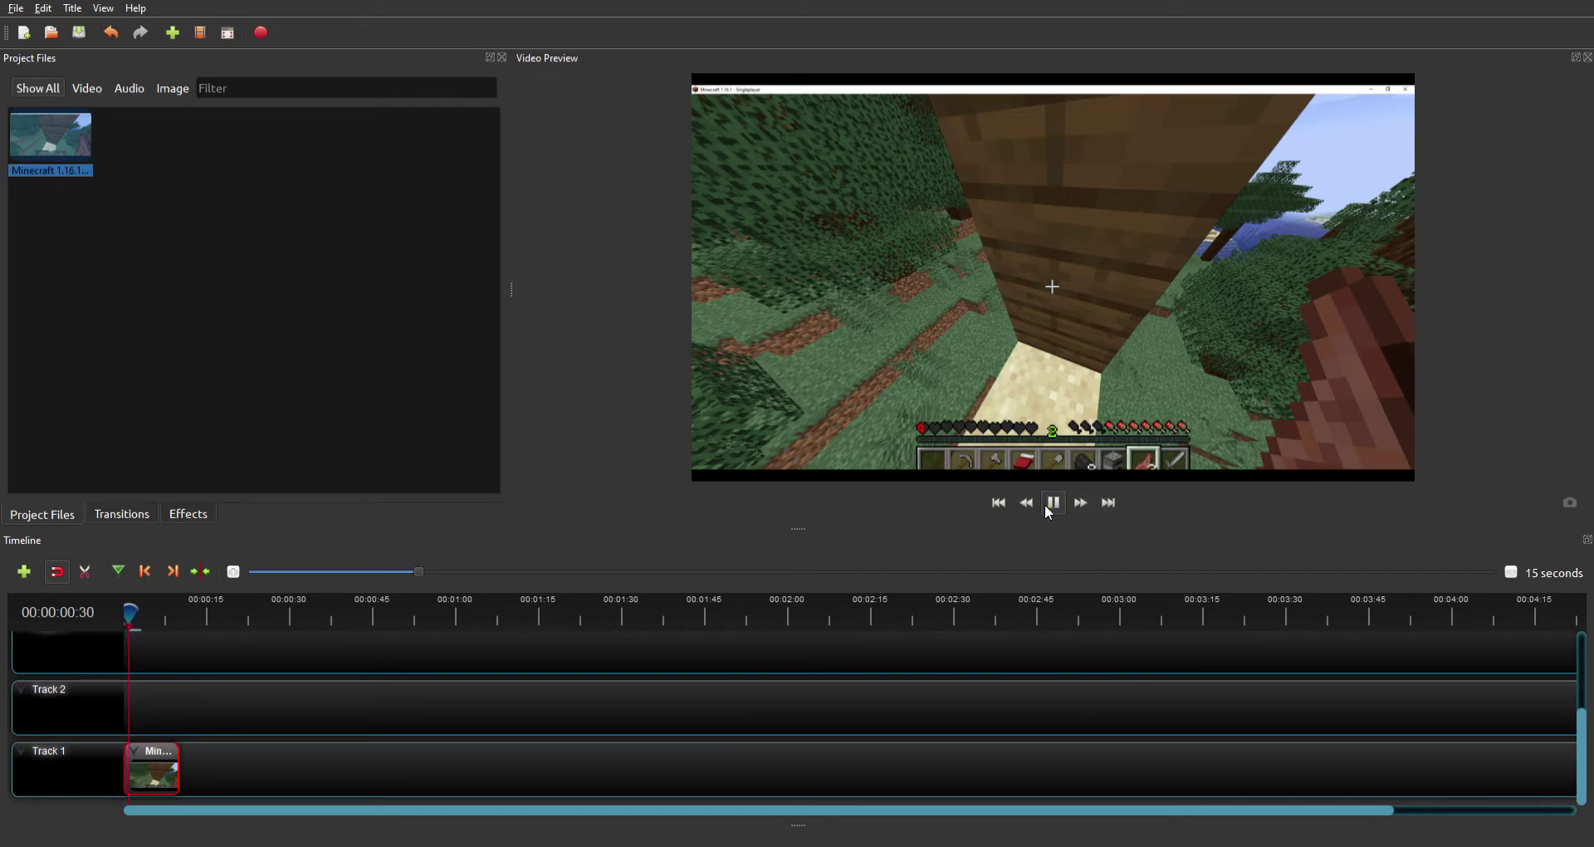
left_click(1051, 504)
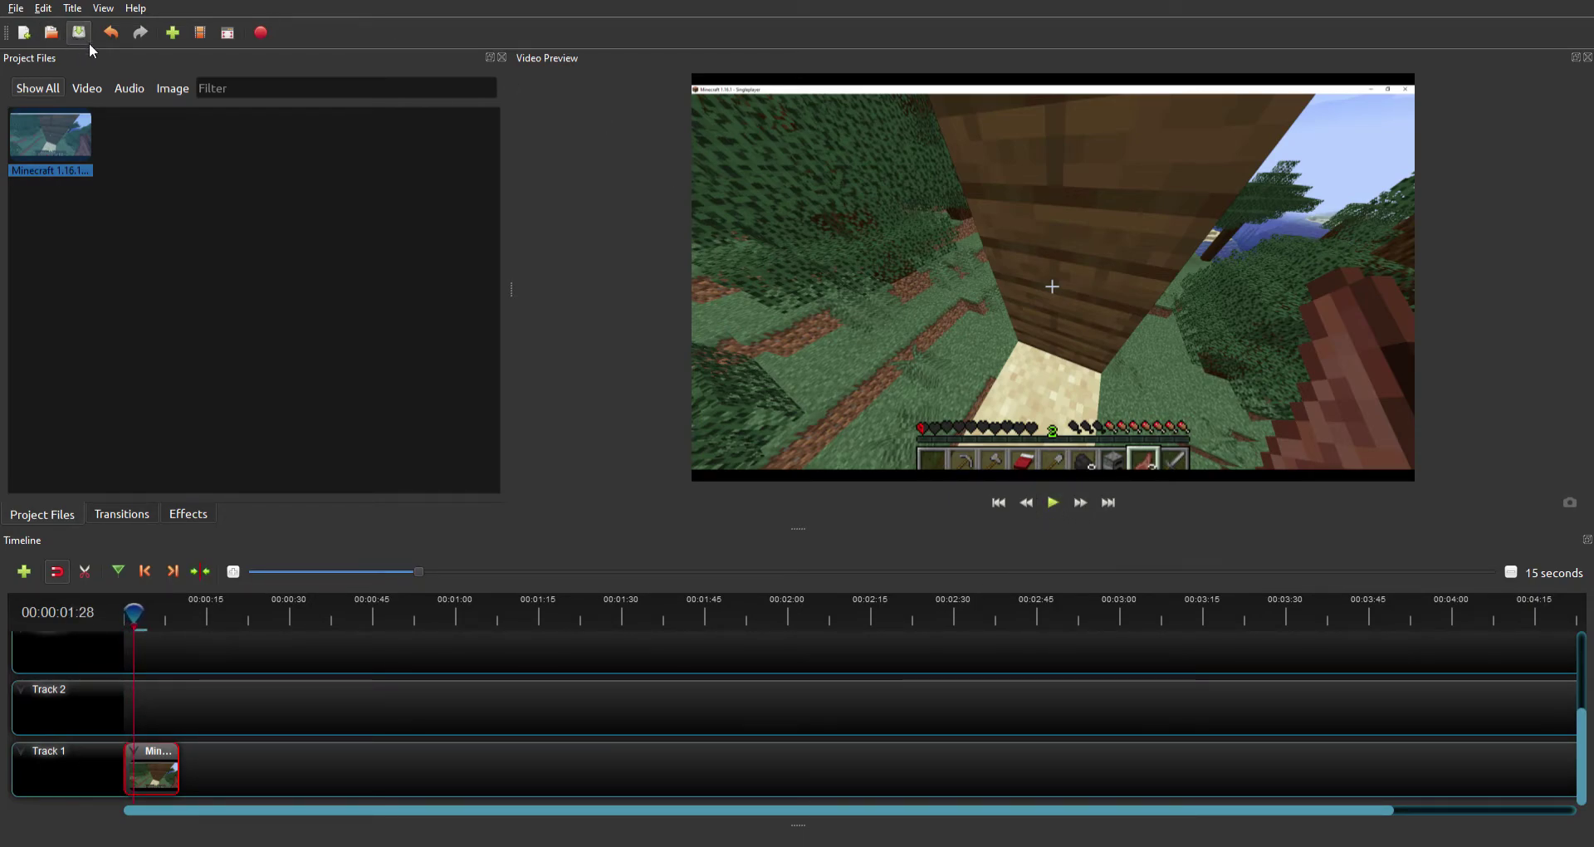
Step: Filter Project Files to Video and place the HEHE BOI clip on Track 2 near 0:15
left_click(93, 91)
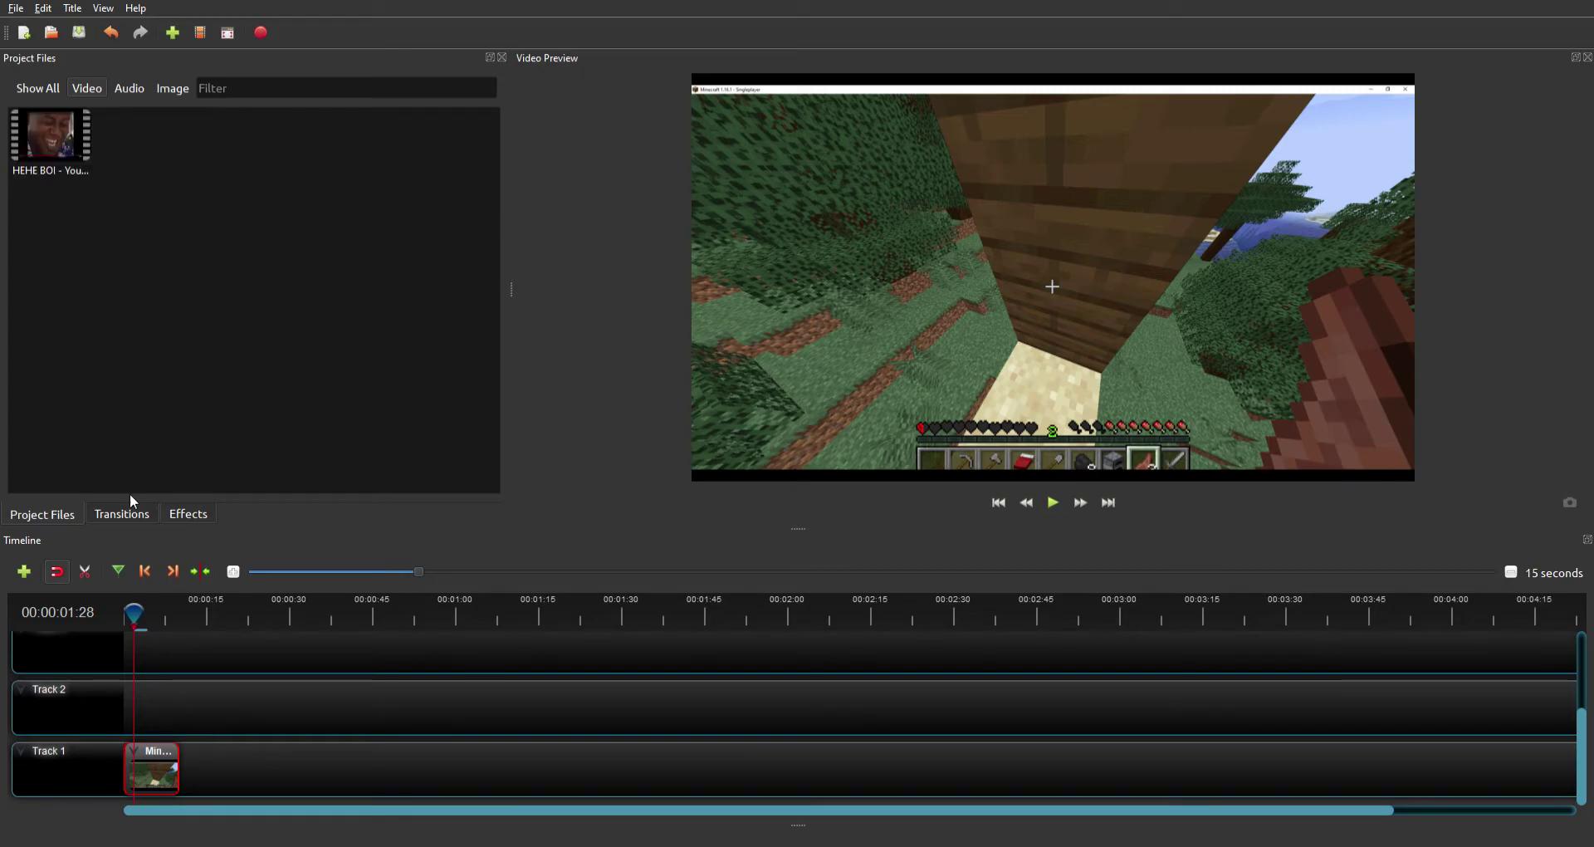
left_click_drag(37, 146, 235, 724)
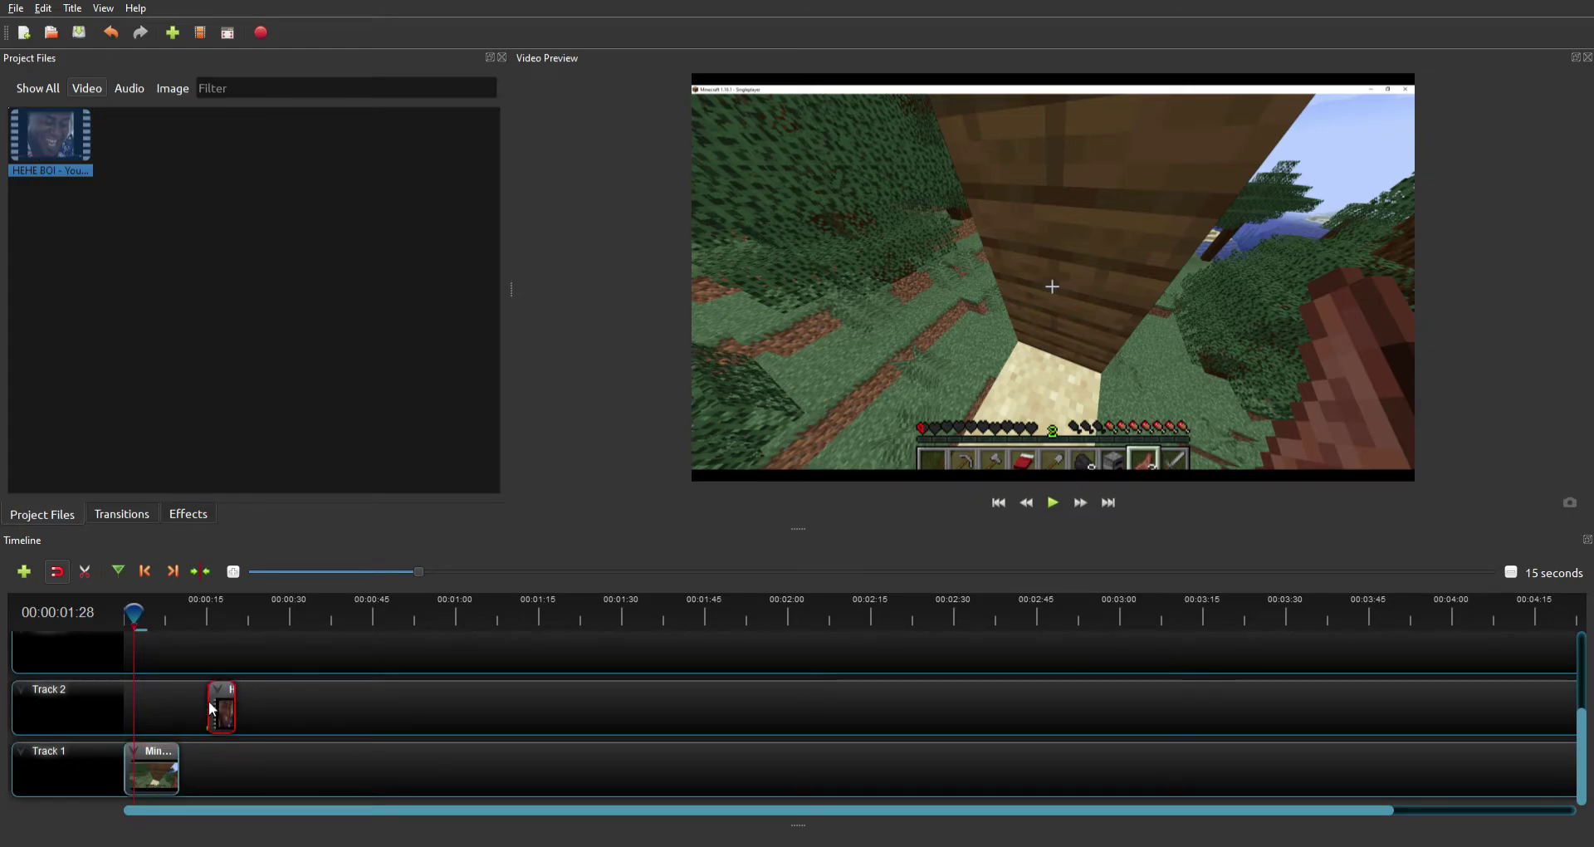
left_click(1051, 503)
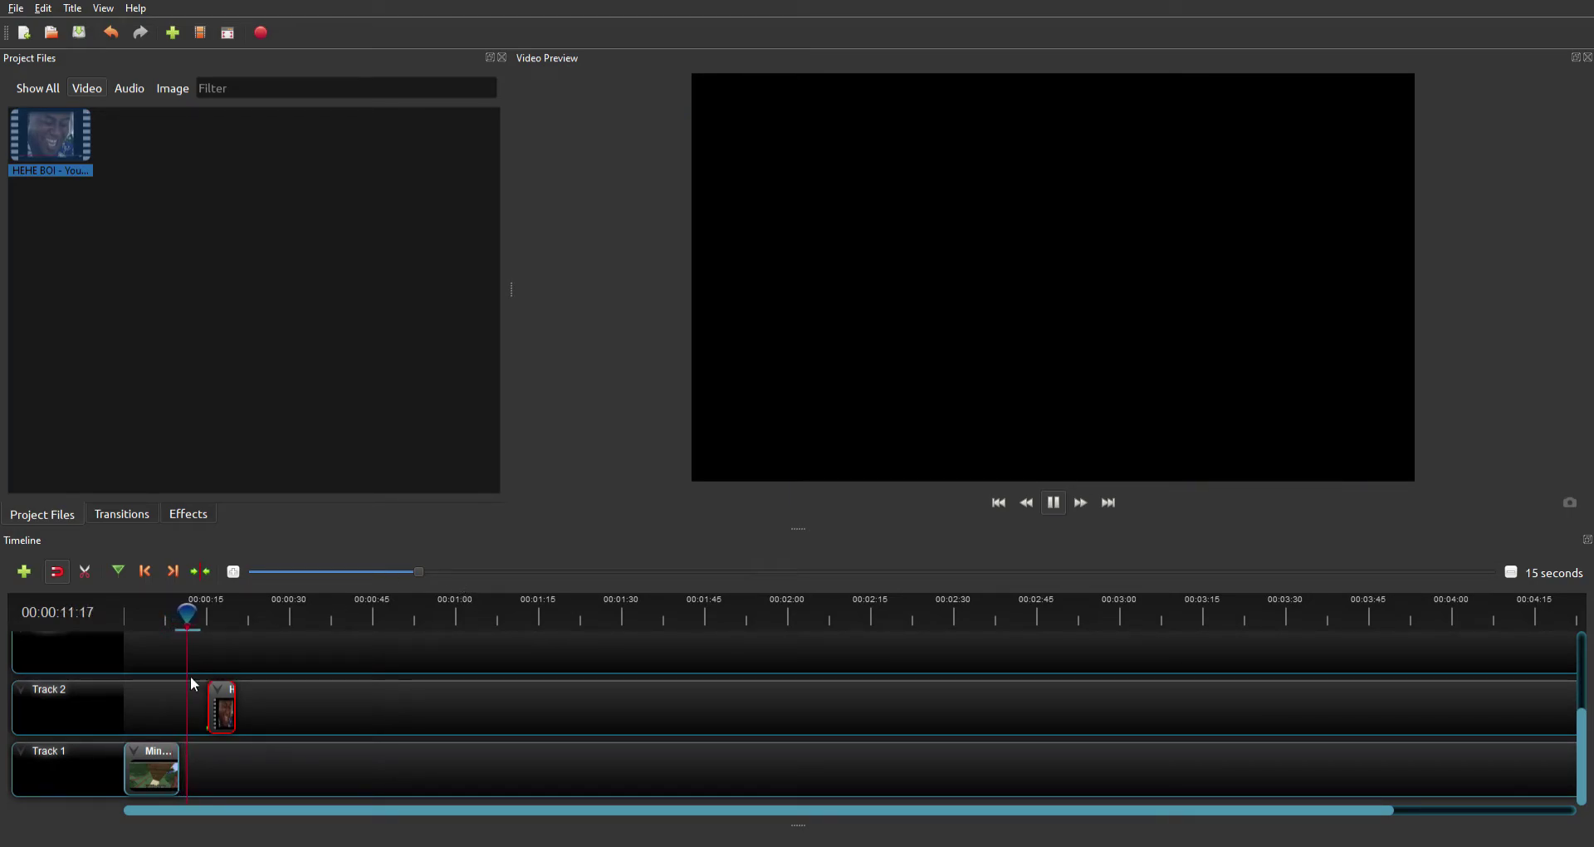
Step: Delete the Minecraft clip from Track 1 and pause playback
mouse_move(178, 768)
left_mouse_down()
mouse_move(183, 725)
mouse_move(180, 756)
left_mouse_up()
left_click(171, 764)
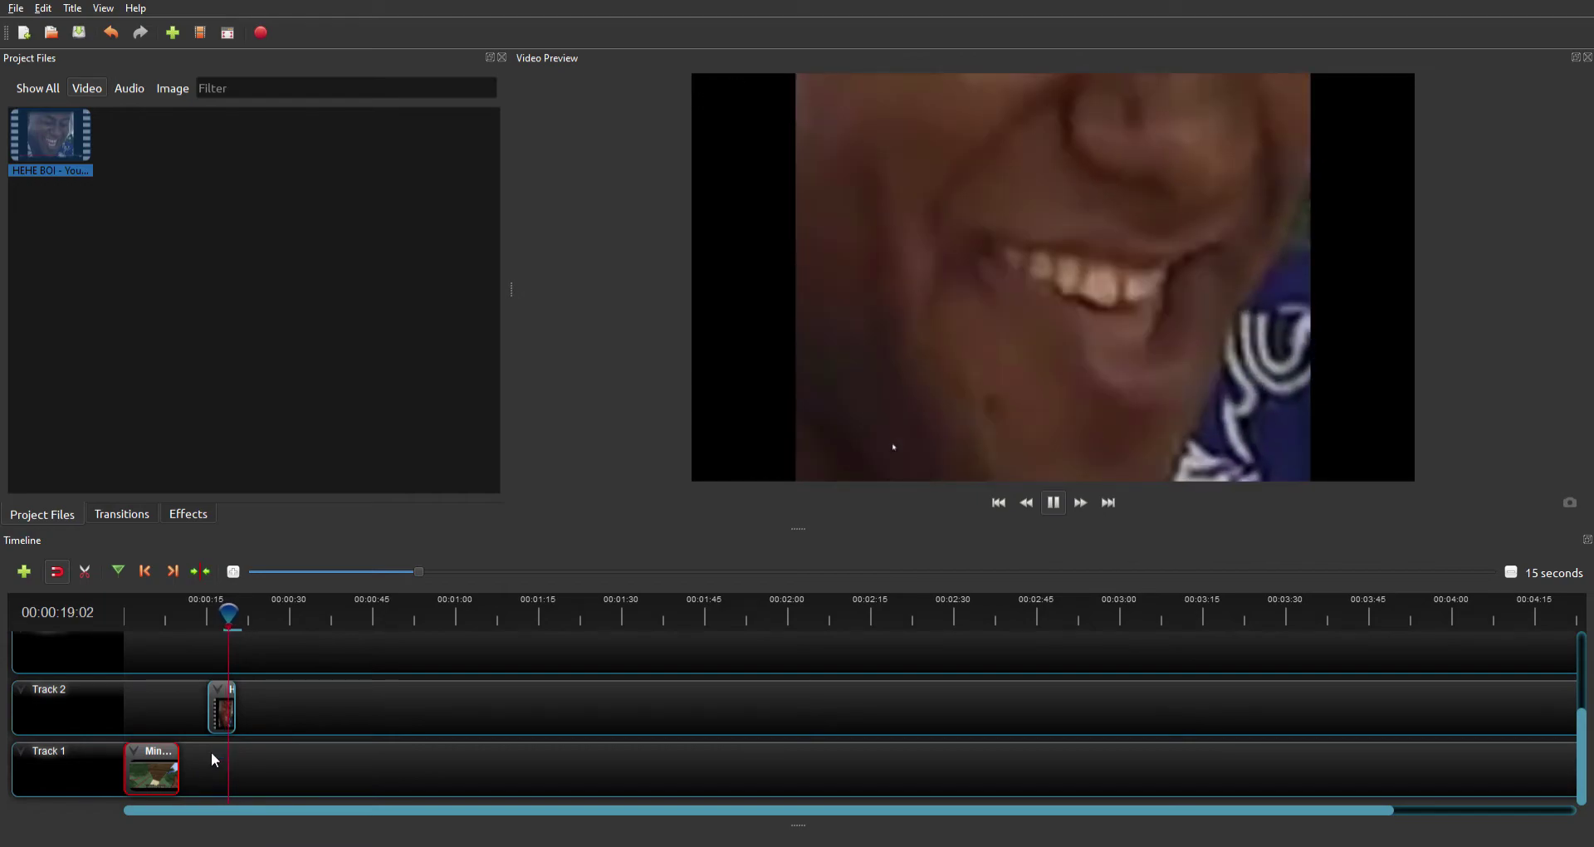
key("Delete")
key("space")
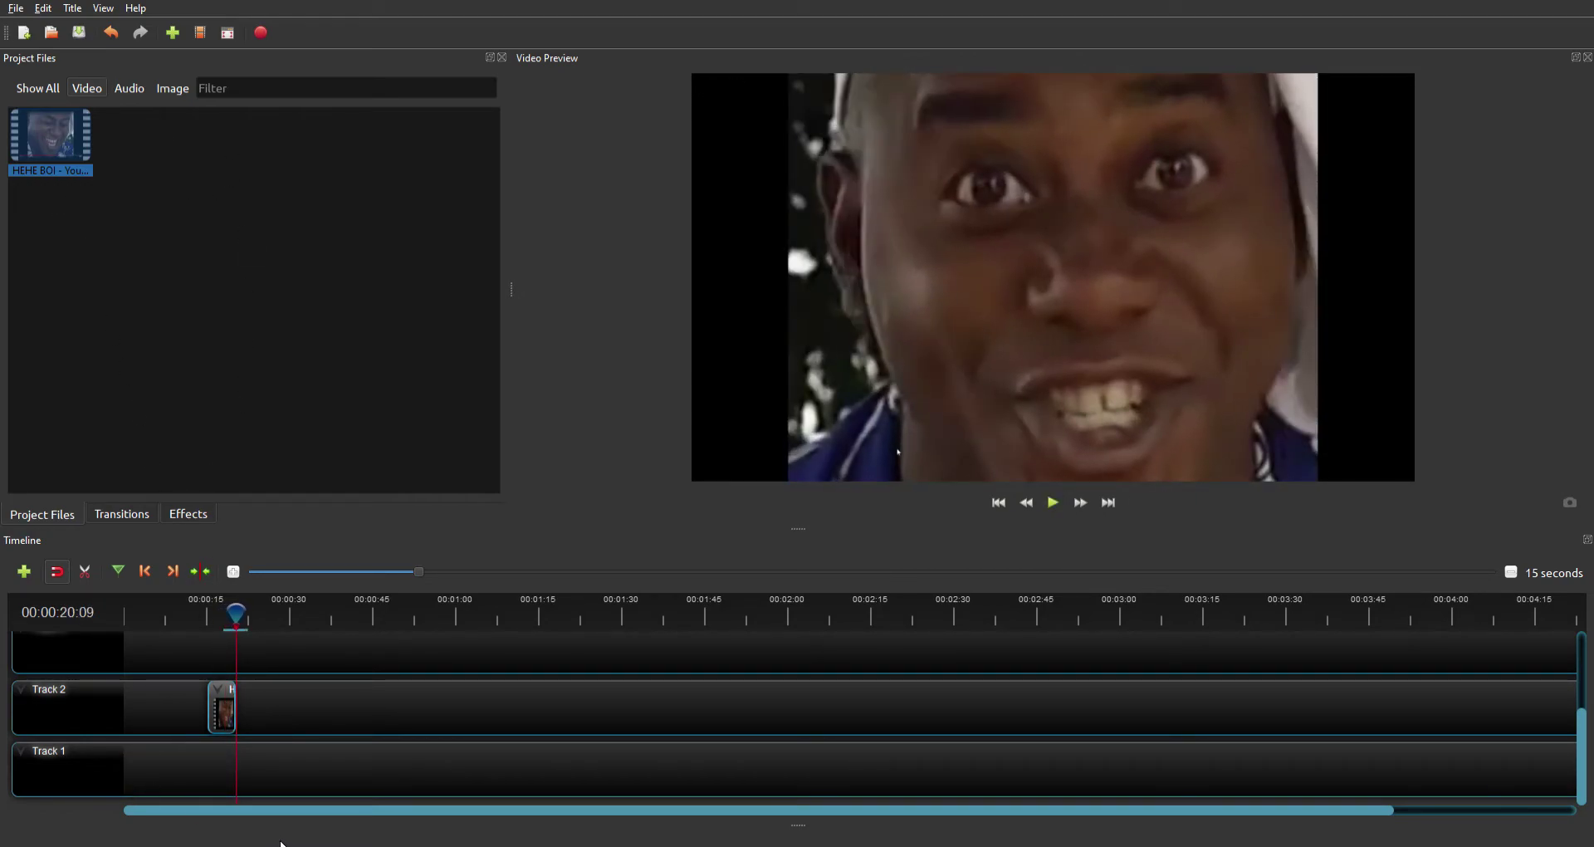
Step: Import the Minecraft 1.16.5 recording onto Track 1 and shift HEHE BOI earlier to about 0:11
left_click(172, 35)
left_click_drag(135, 137, 171, 776)
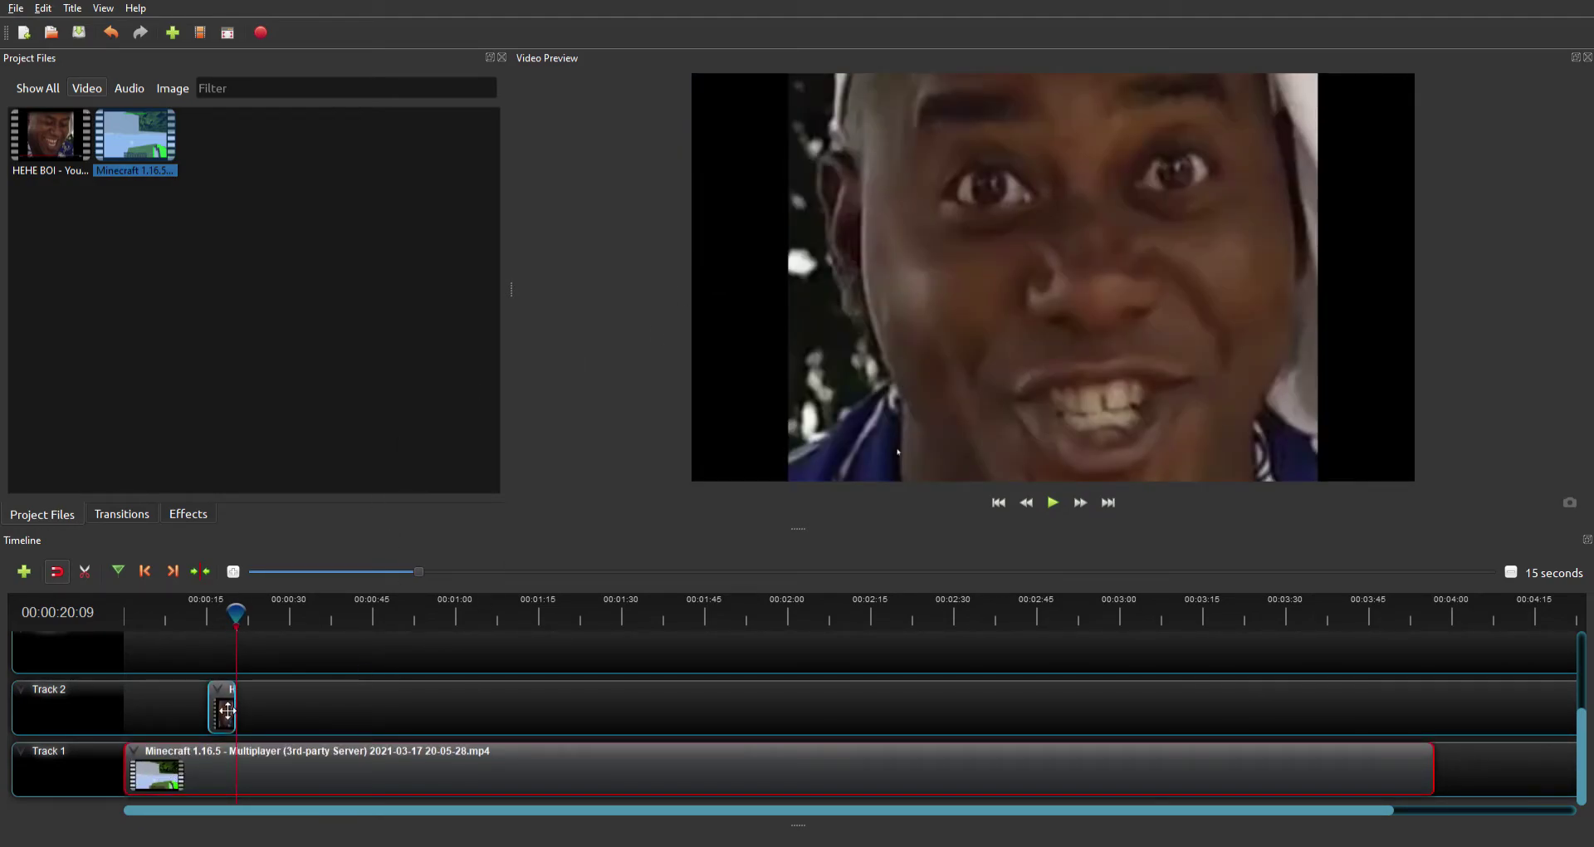
left_click_drag(227, 711, 198, 711)
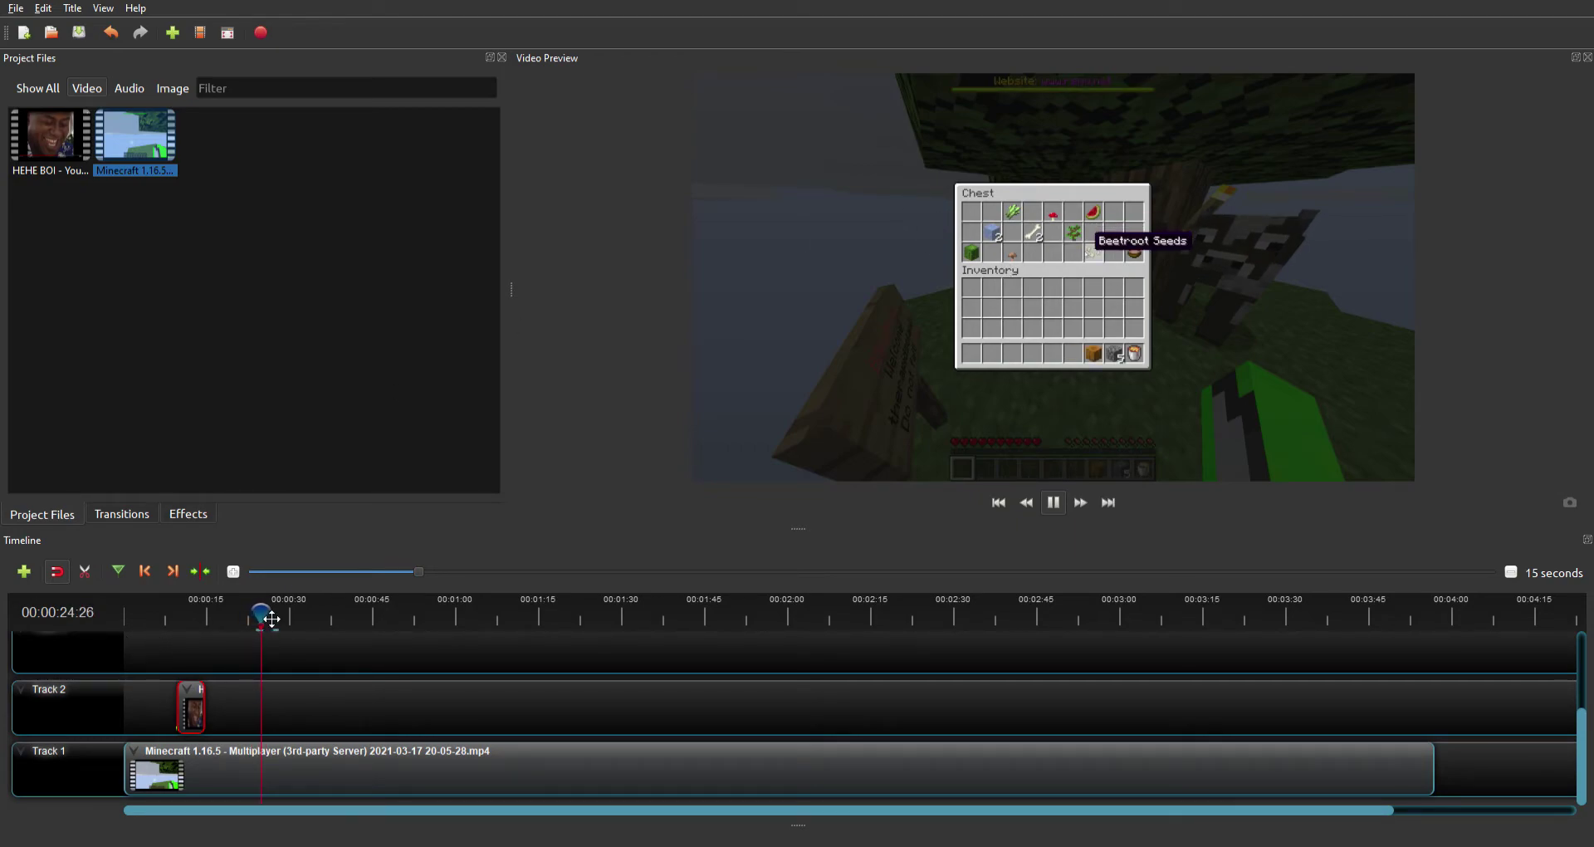
Step: Play from the timeline start, pause the playhead at 00:00:16:06, and deselect the HEHE BOI clip
left_click(214, 608)
left_click_drag(213, 607, 124, 613)
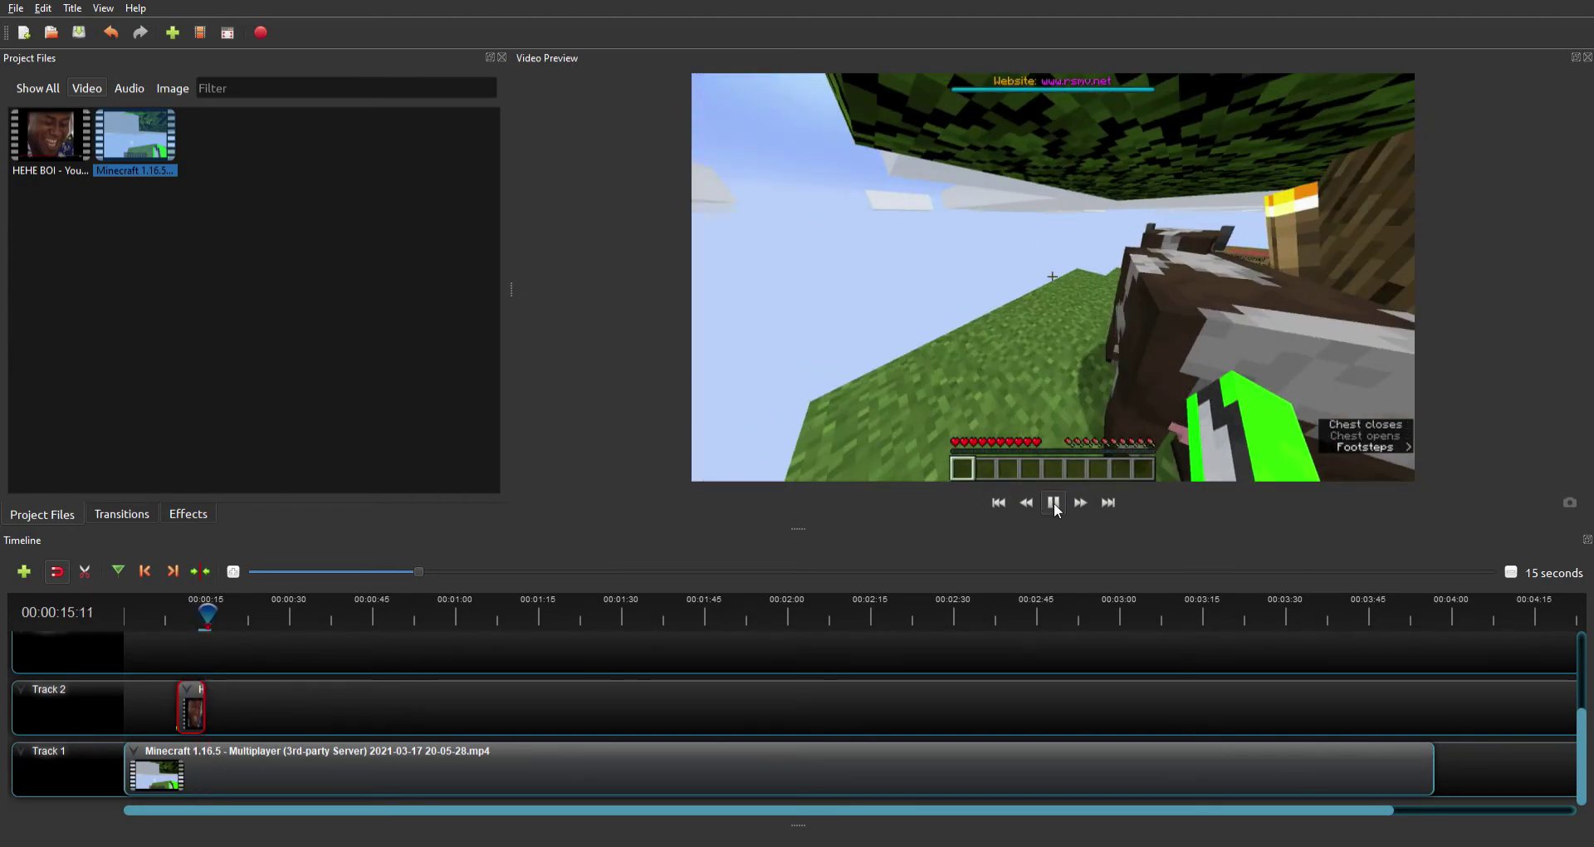
left_click(1053, 502)
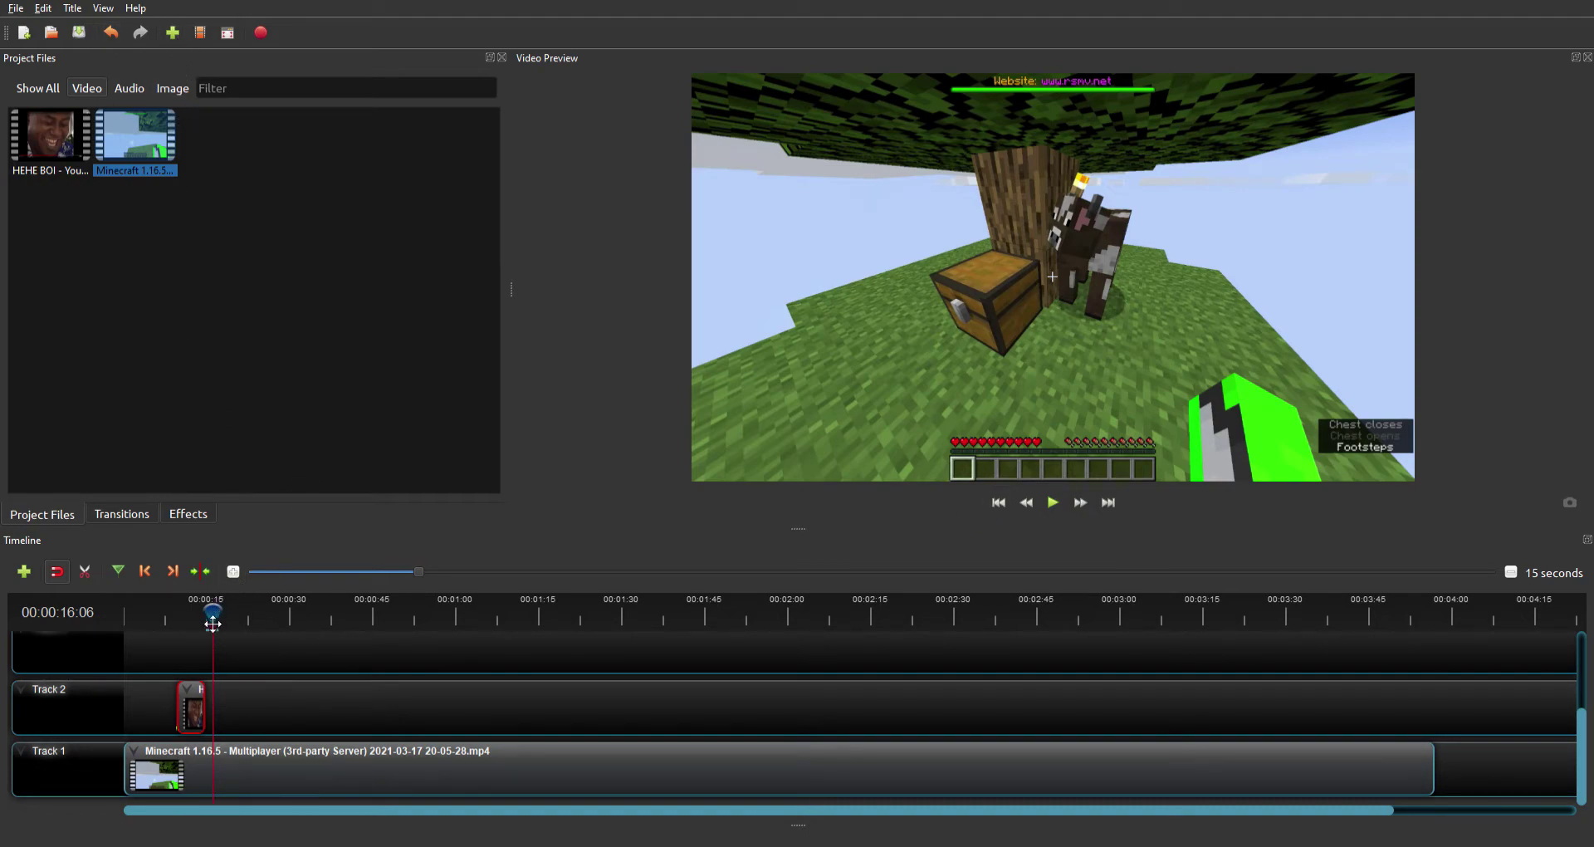
left_click(662, 704)
Step: Slice the Minecraft clip at 00:00:16:06 keeping the left part, then preview the result
key("ctrl+l")
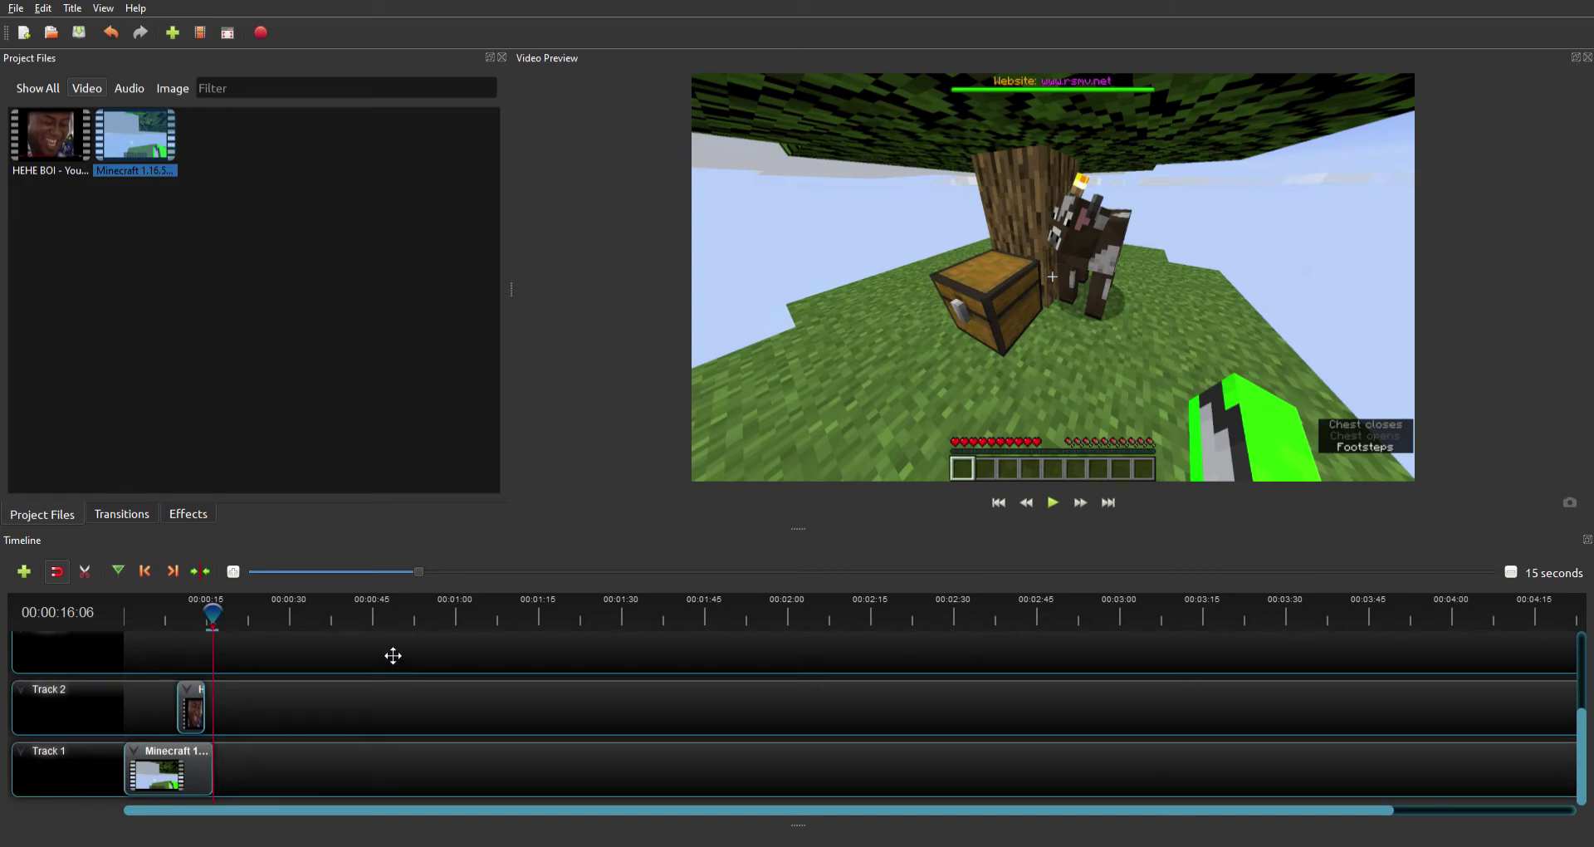
left_click(1054, 501)
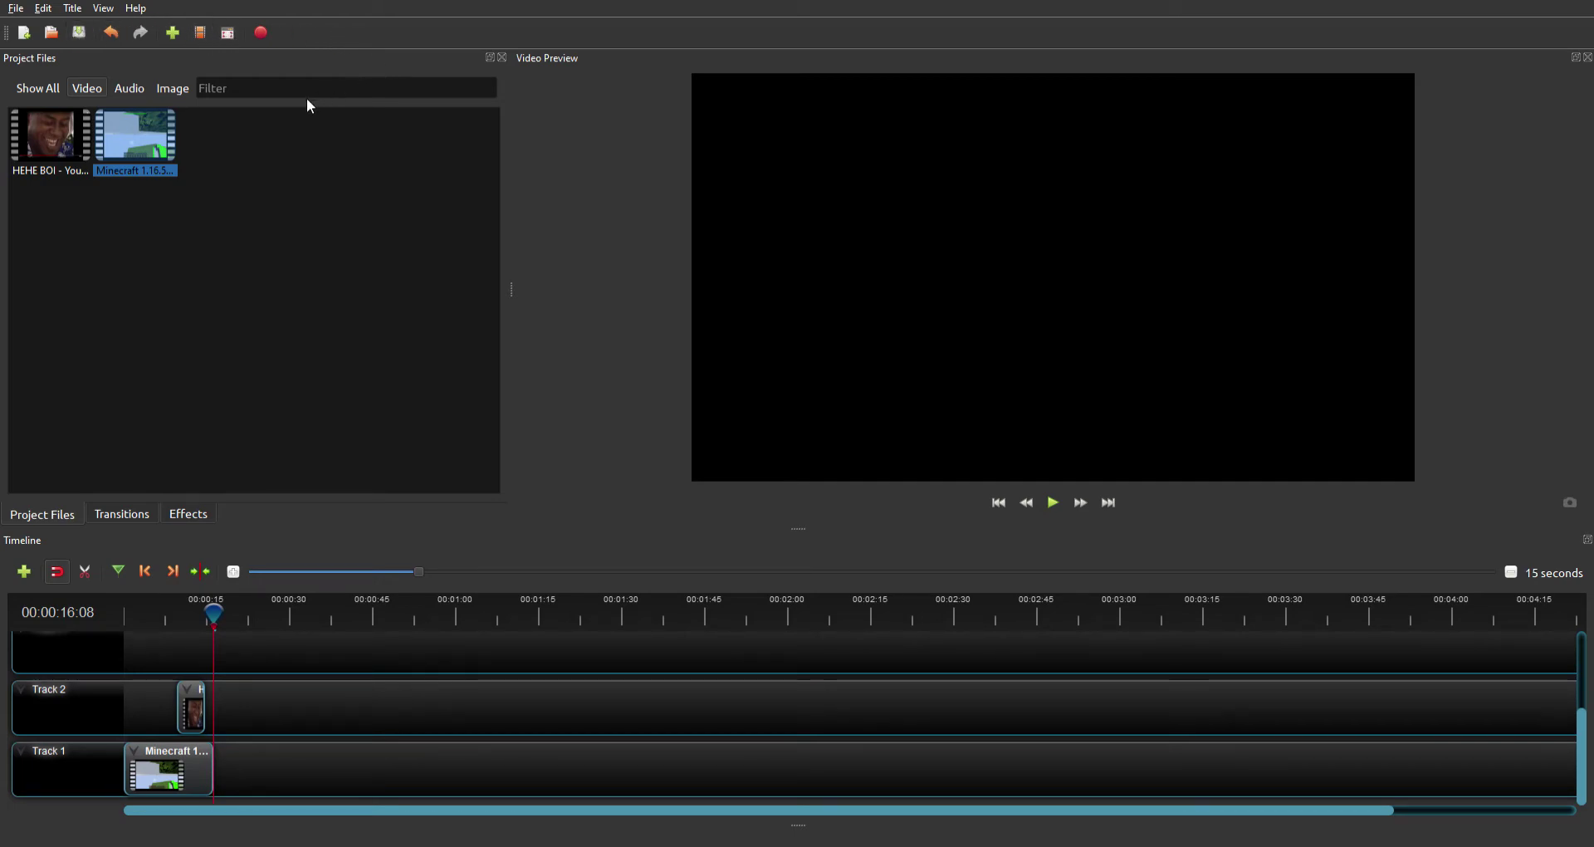
left_click(129, 89)
Step: Drop the Postime 7 transition onto the start of the top track
left_click(159, 88)
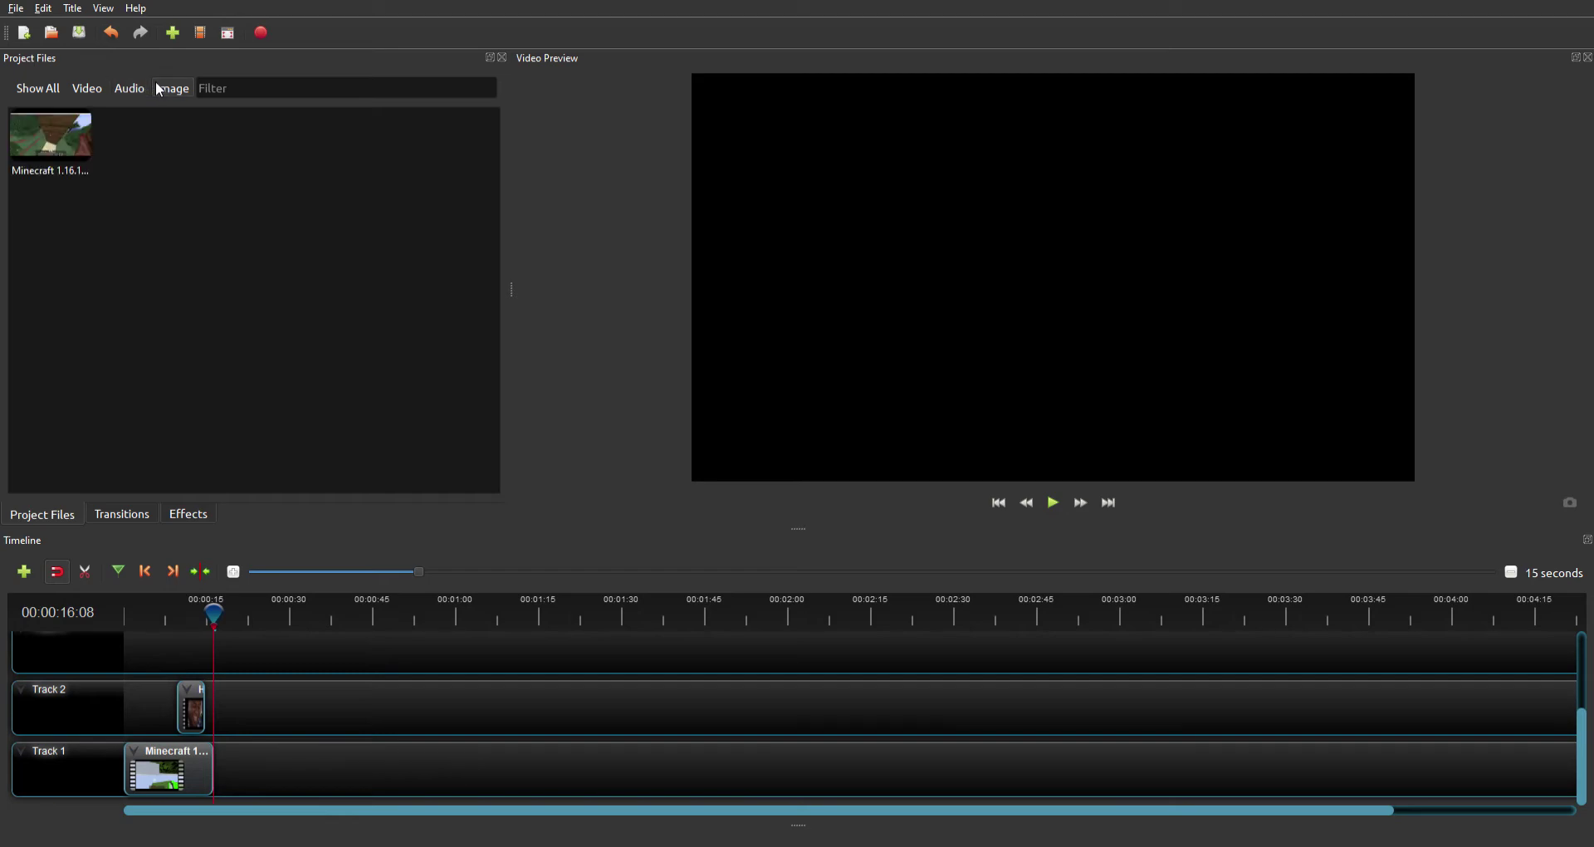
left_click(48, 90)
left_click(133, 513)
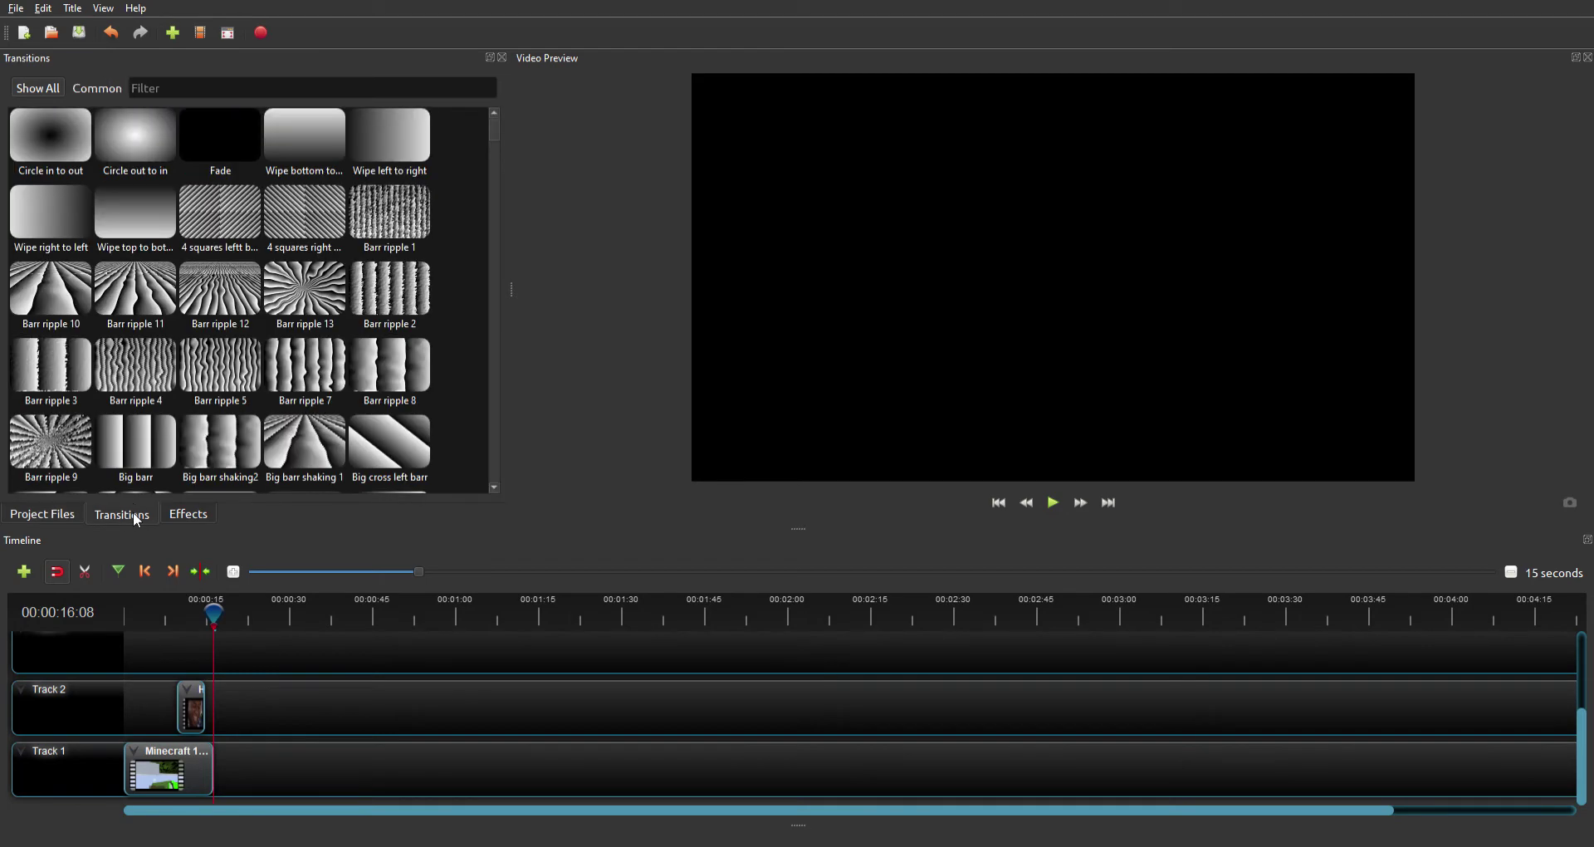
left_click(55, 510)
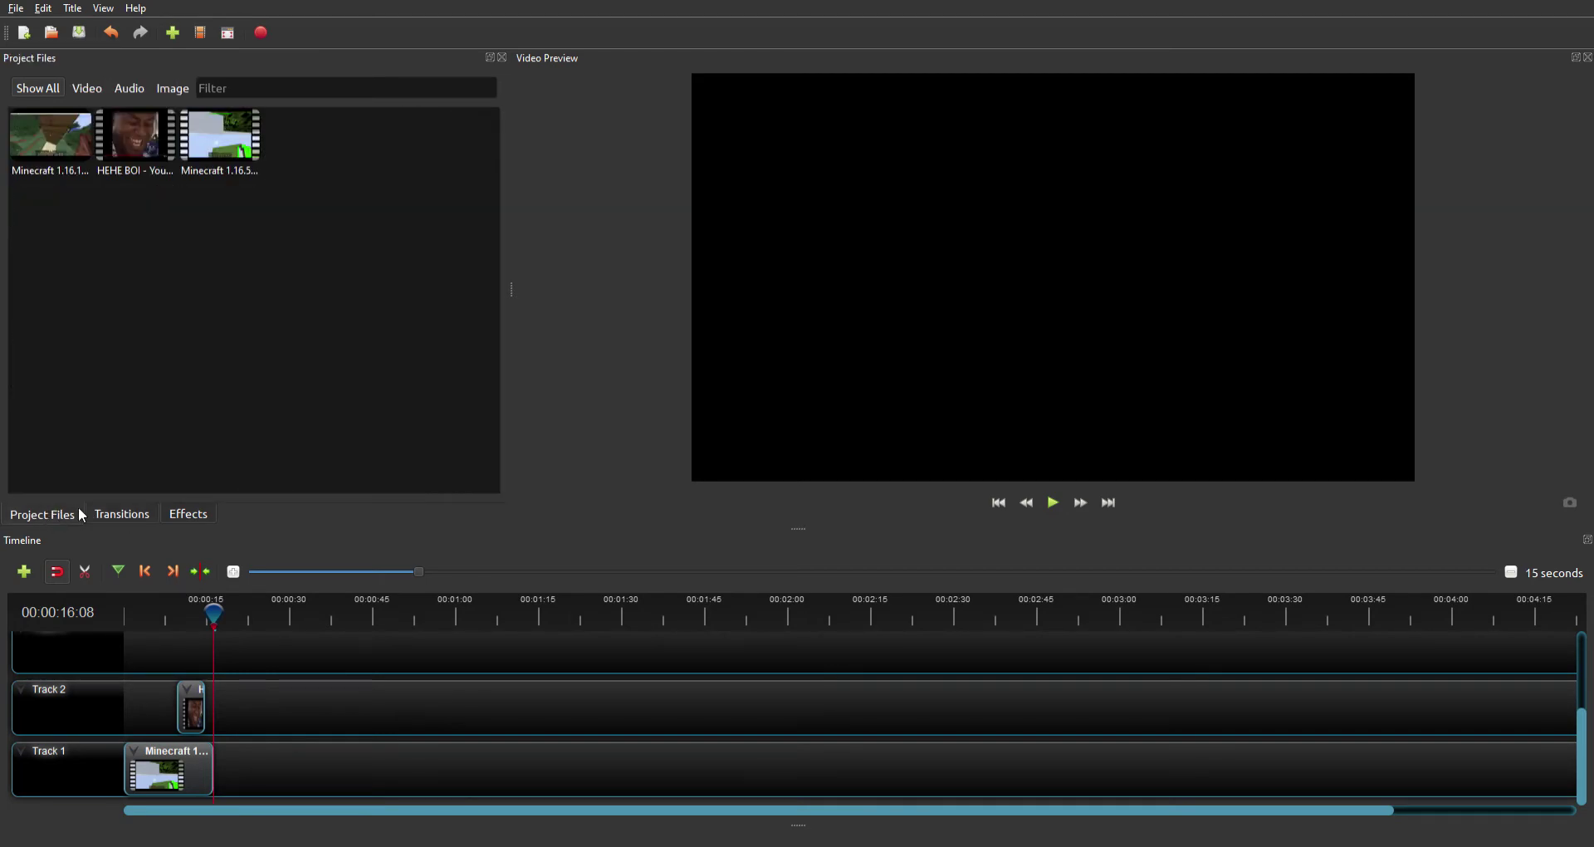
left_click(137, 515)
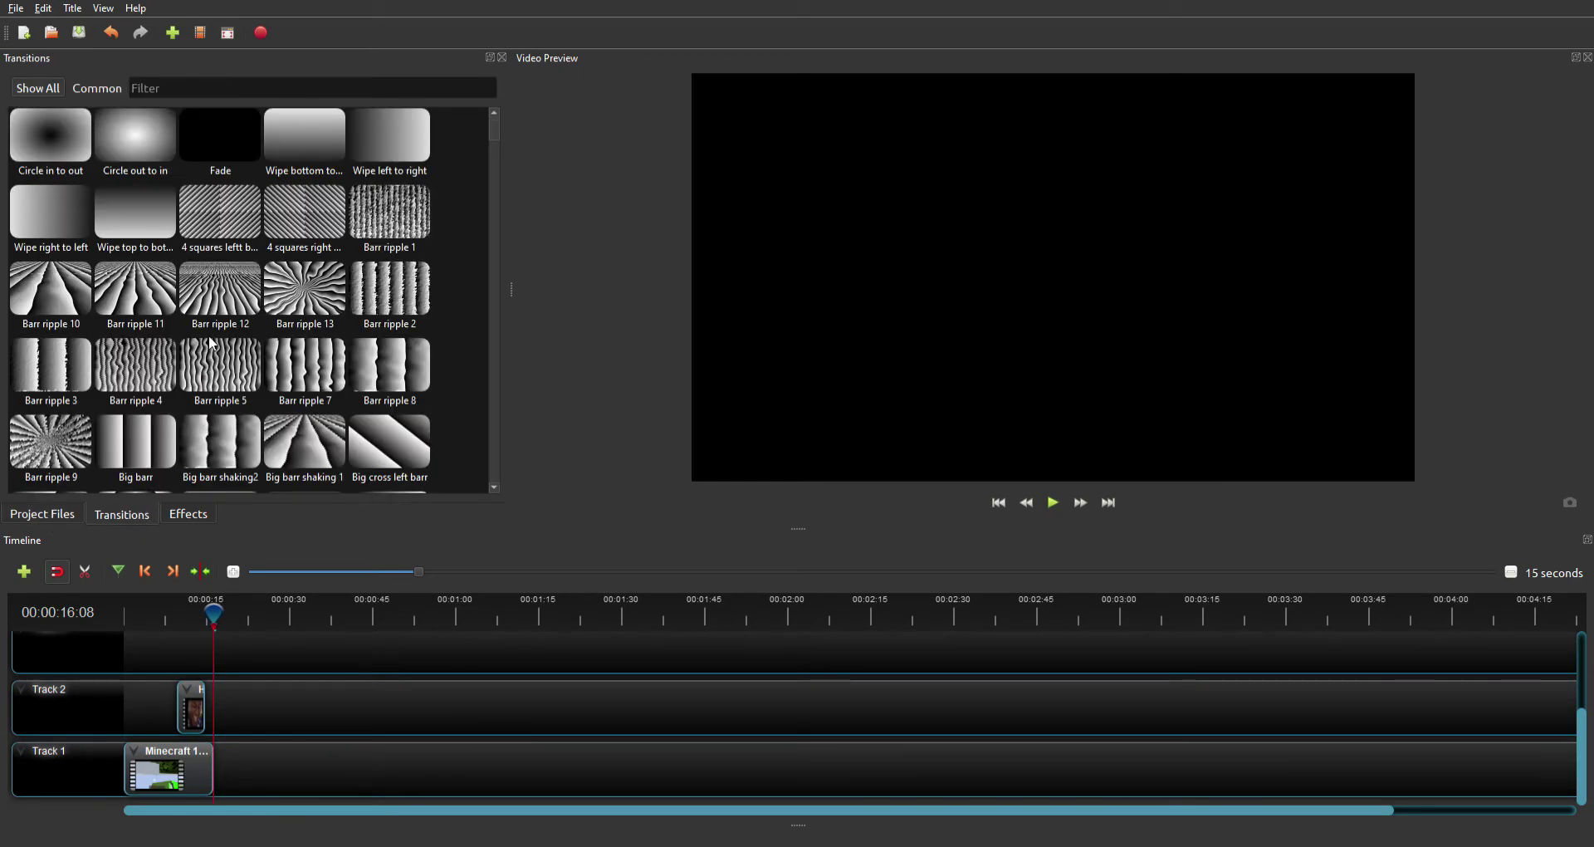
scroll(322, 328, "down", 5)
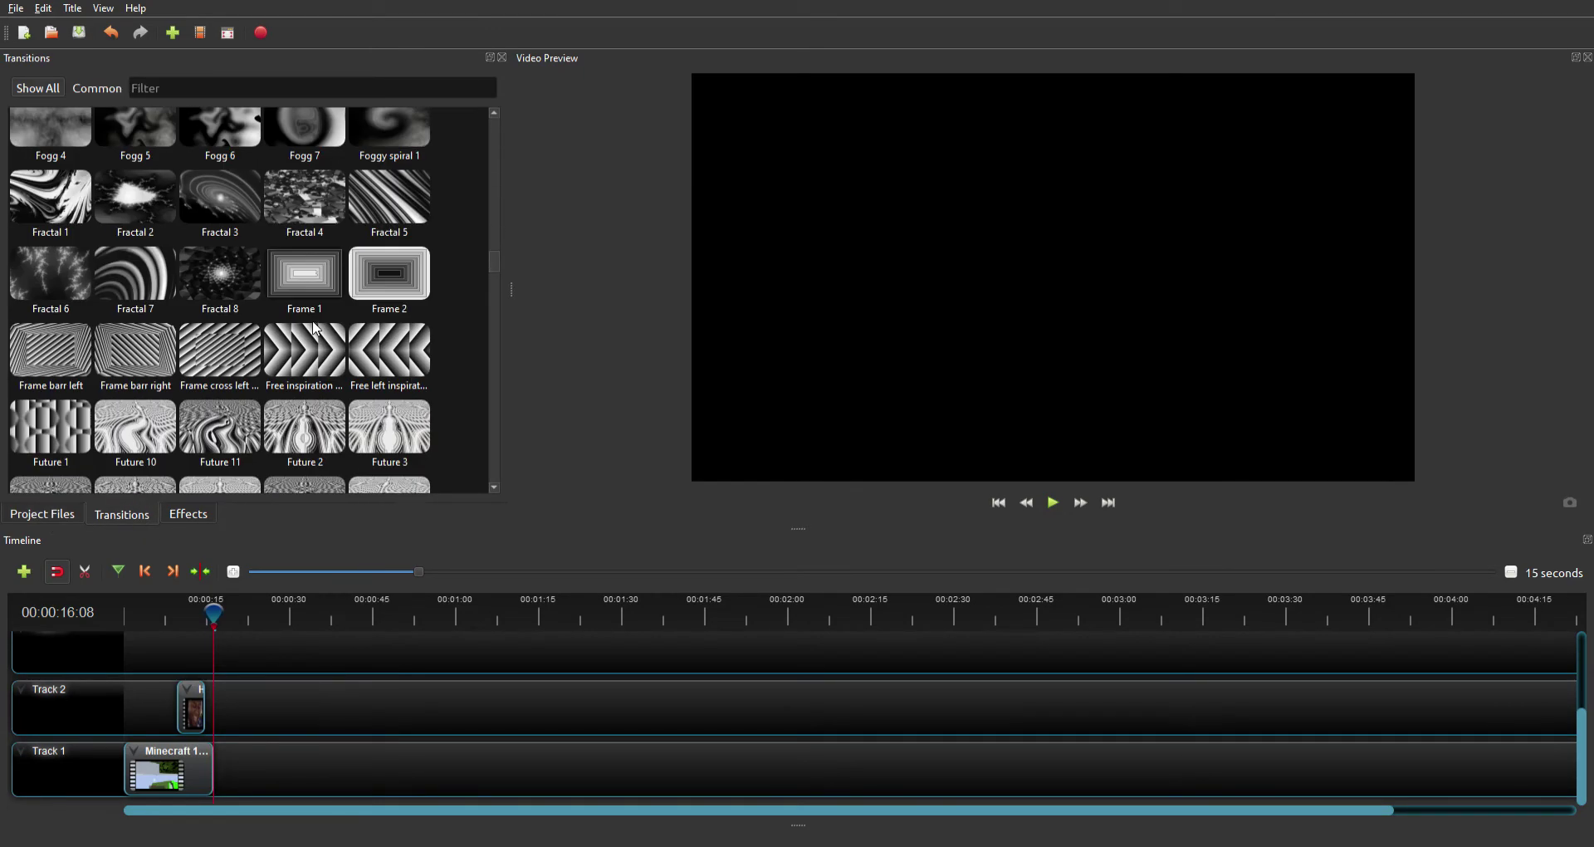
scroll(315, 329, "down", 10)
left_click(280, 269)
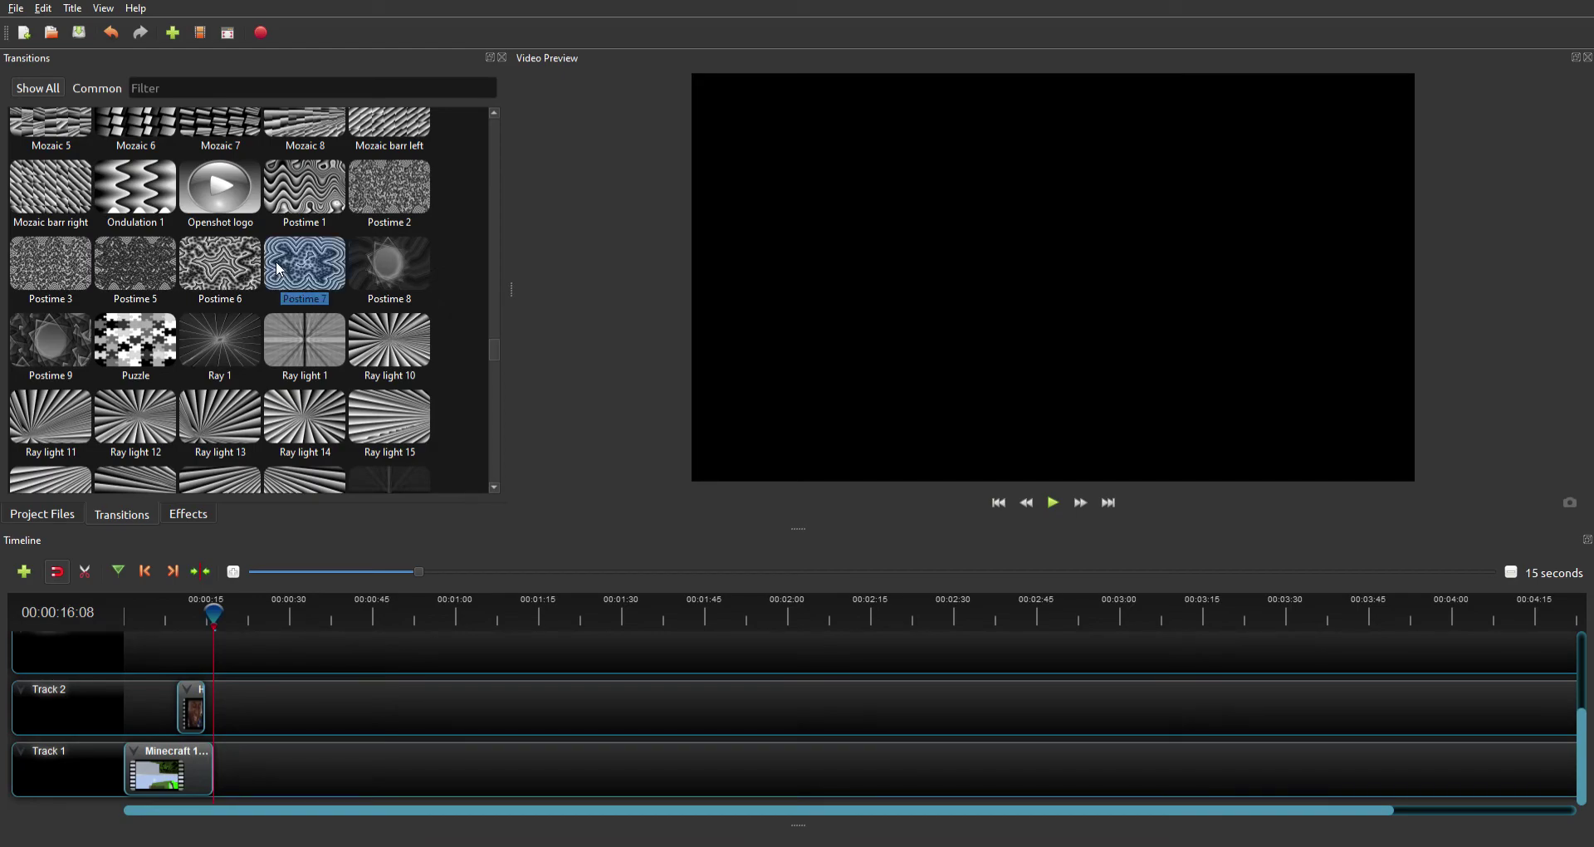
left_click_drag(299, 296, 162, 664)
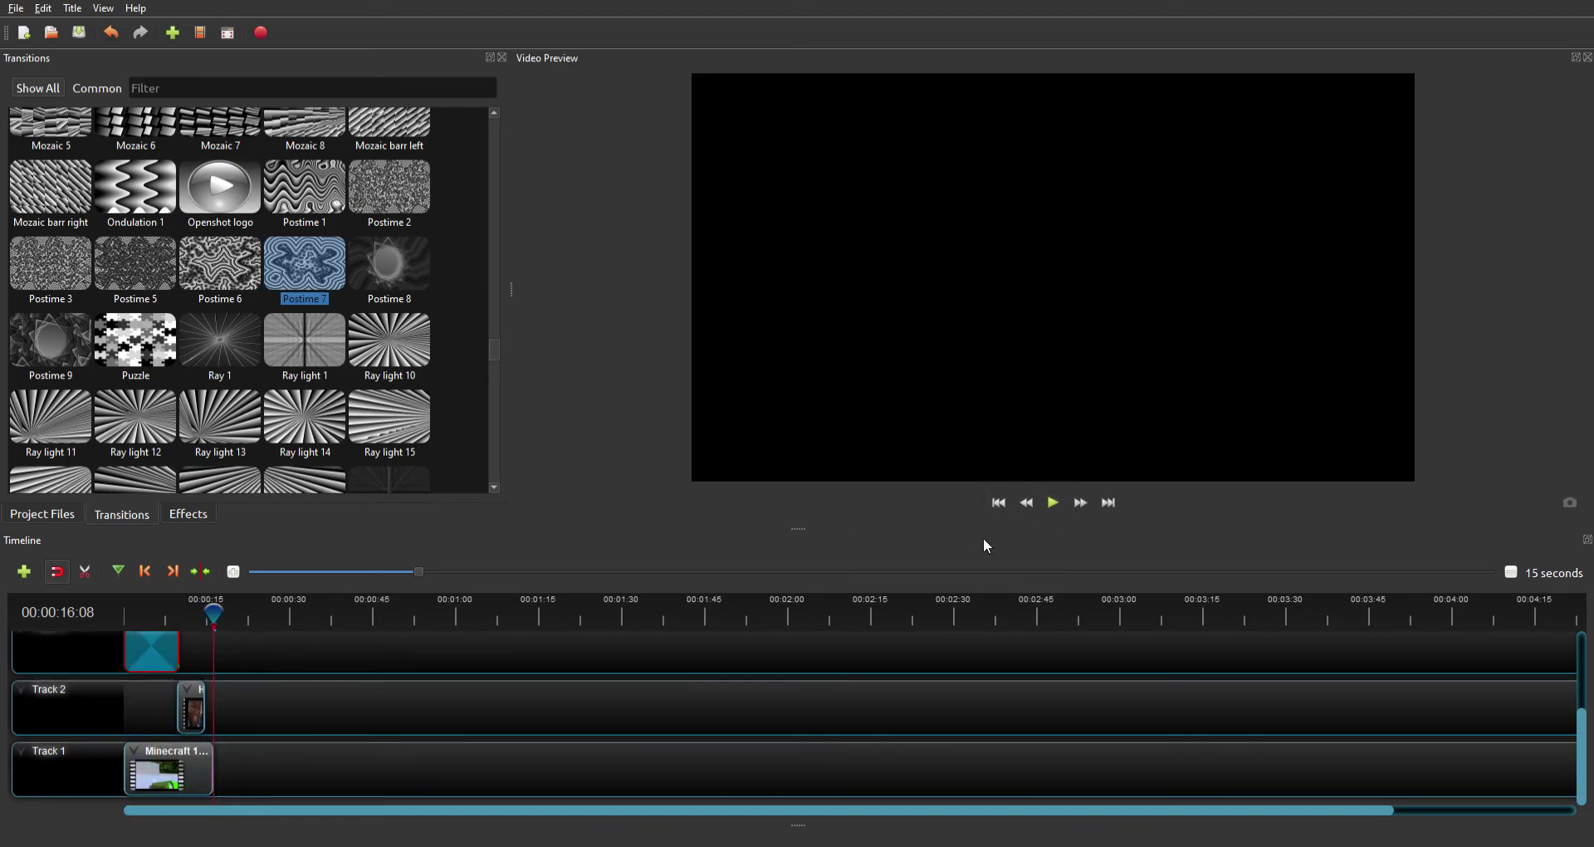
Step: Play the project from 0:00 and bring up the Effects list
left_click_drag(217, 614, 124, 613)
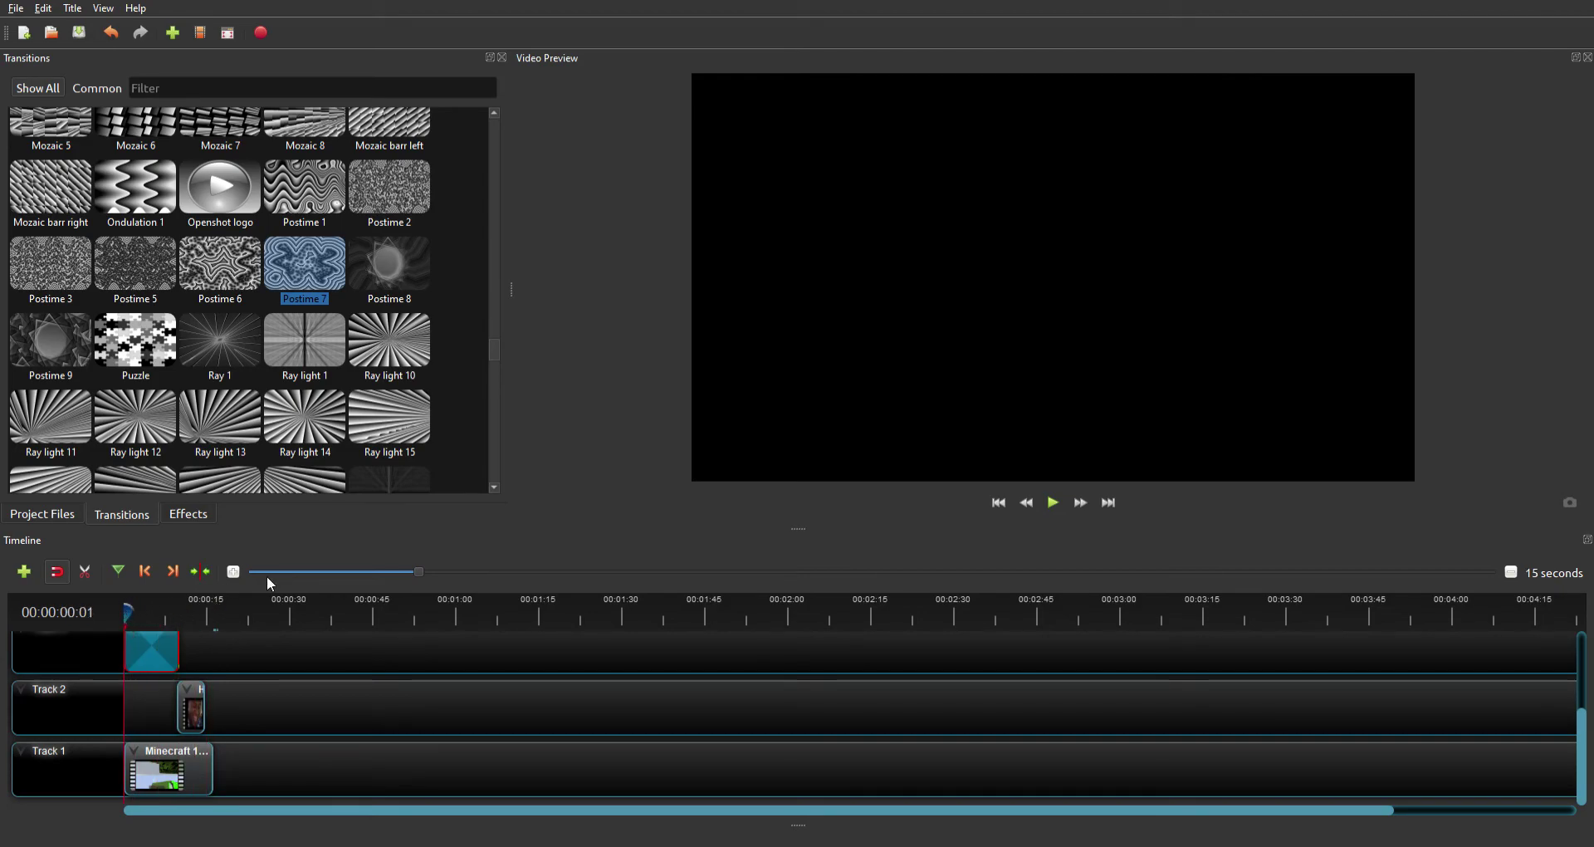
left_click(1053, 503)
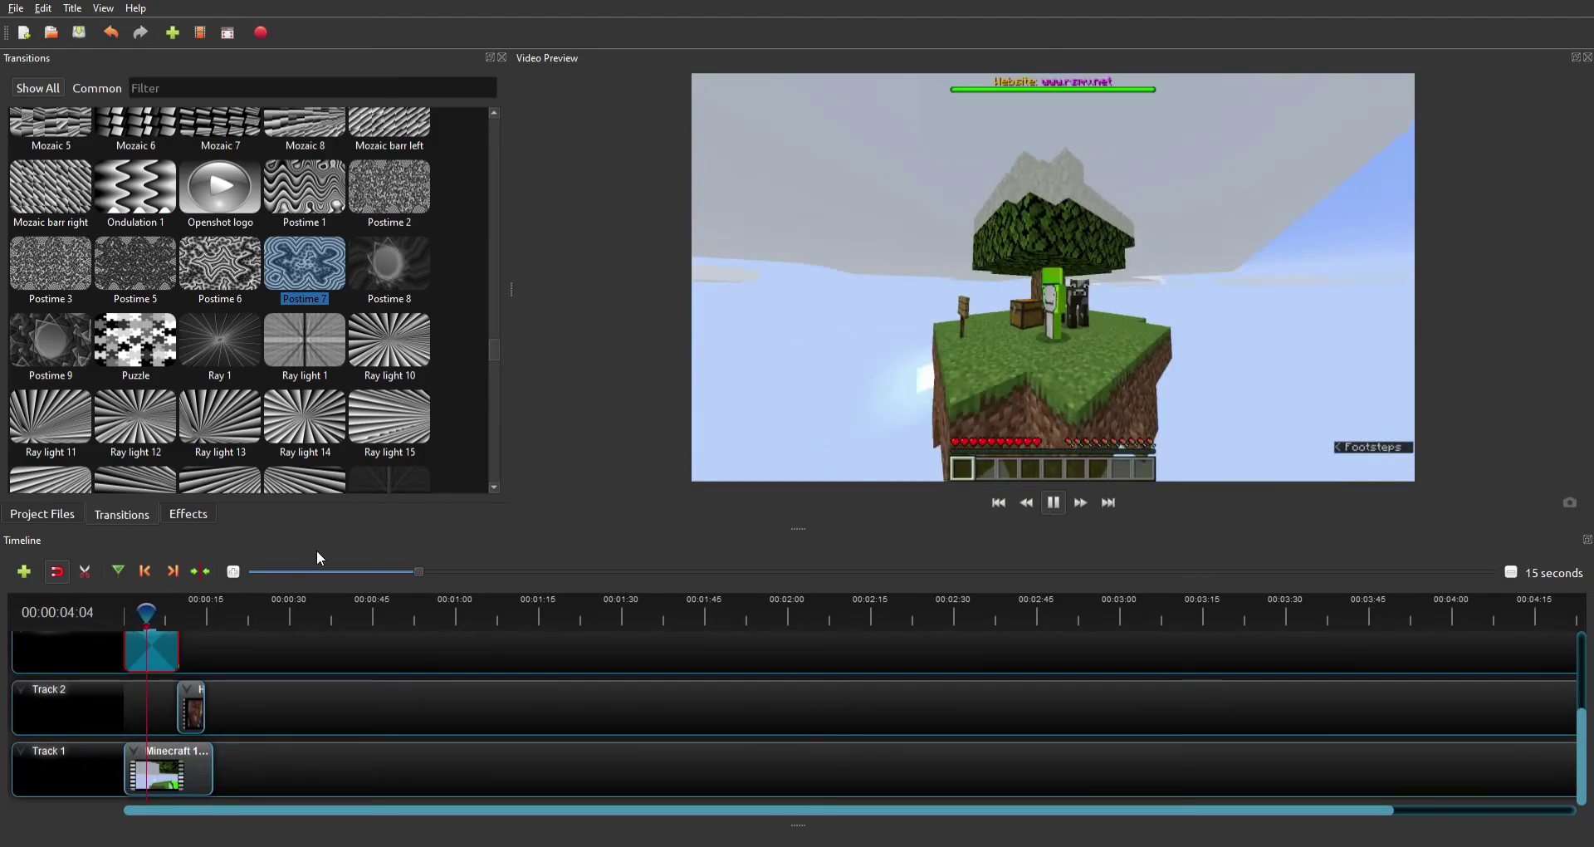
scroll(283, 250, "up", 5)
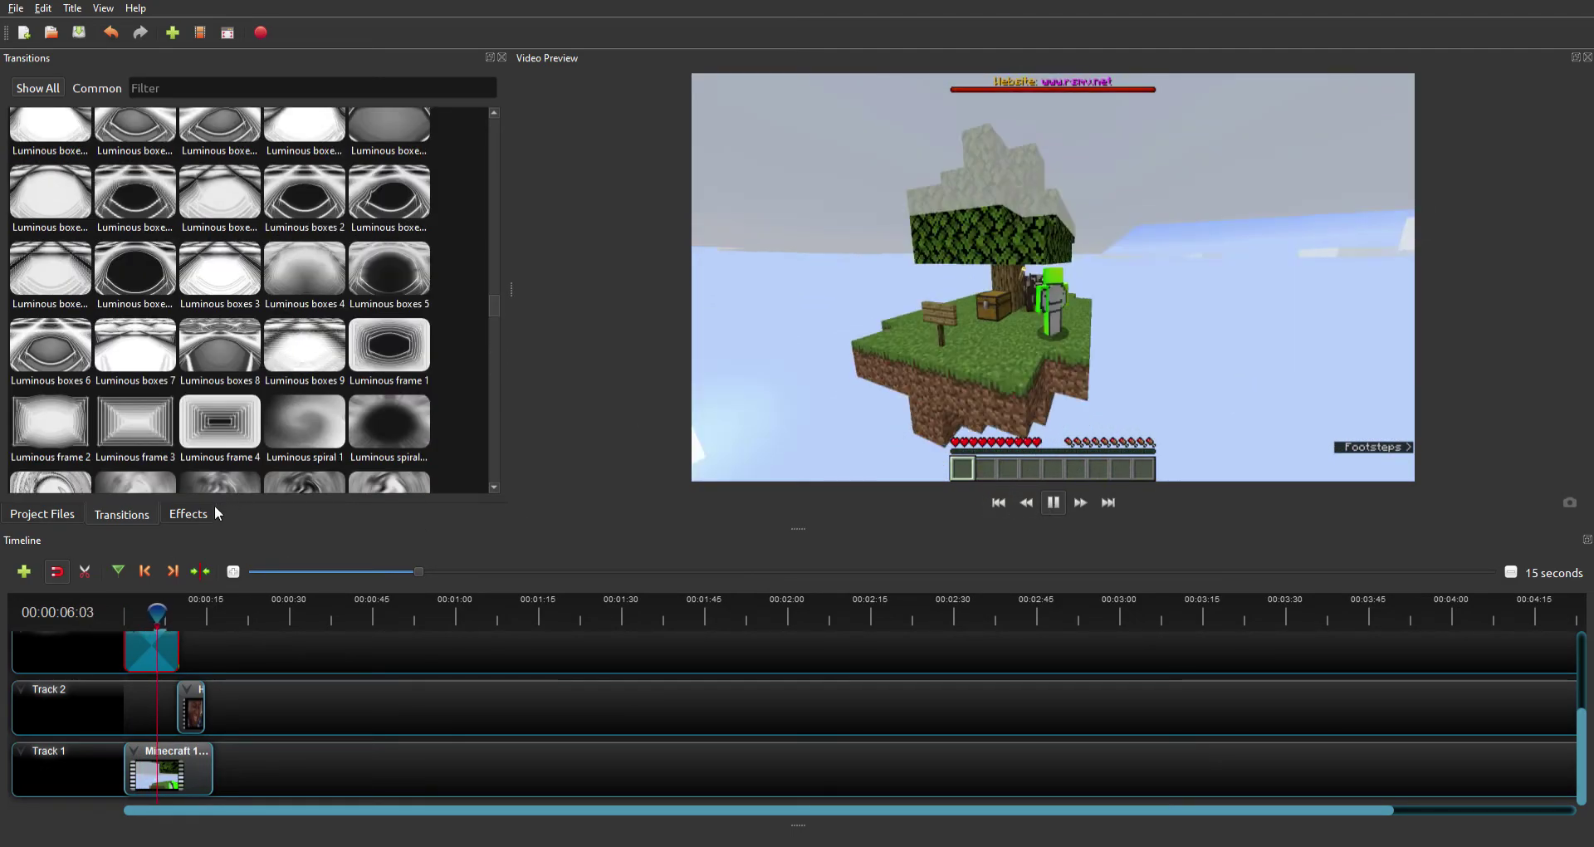
left_click(189, 512)
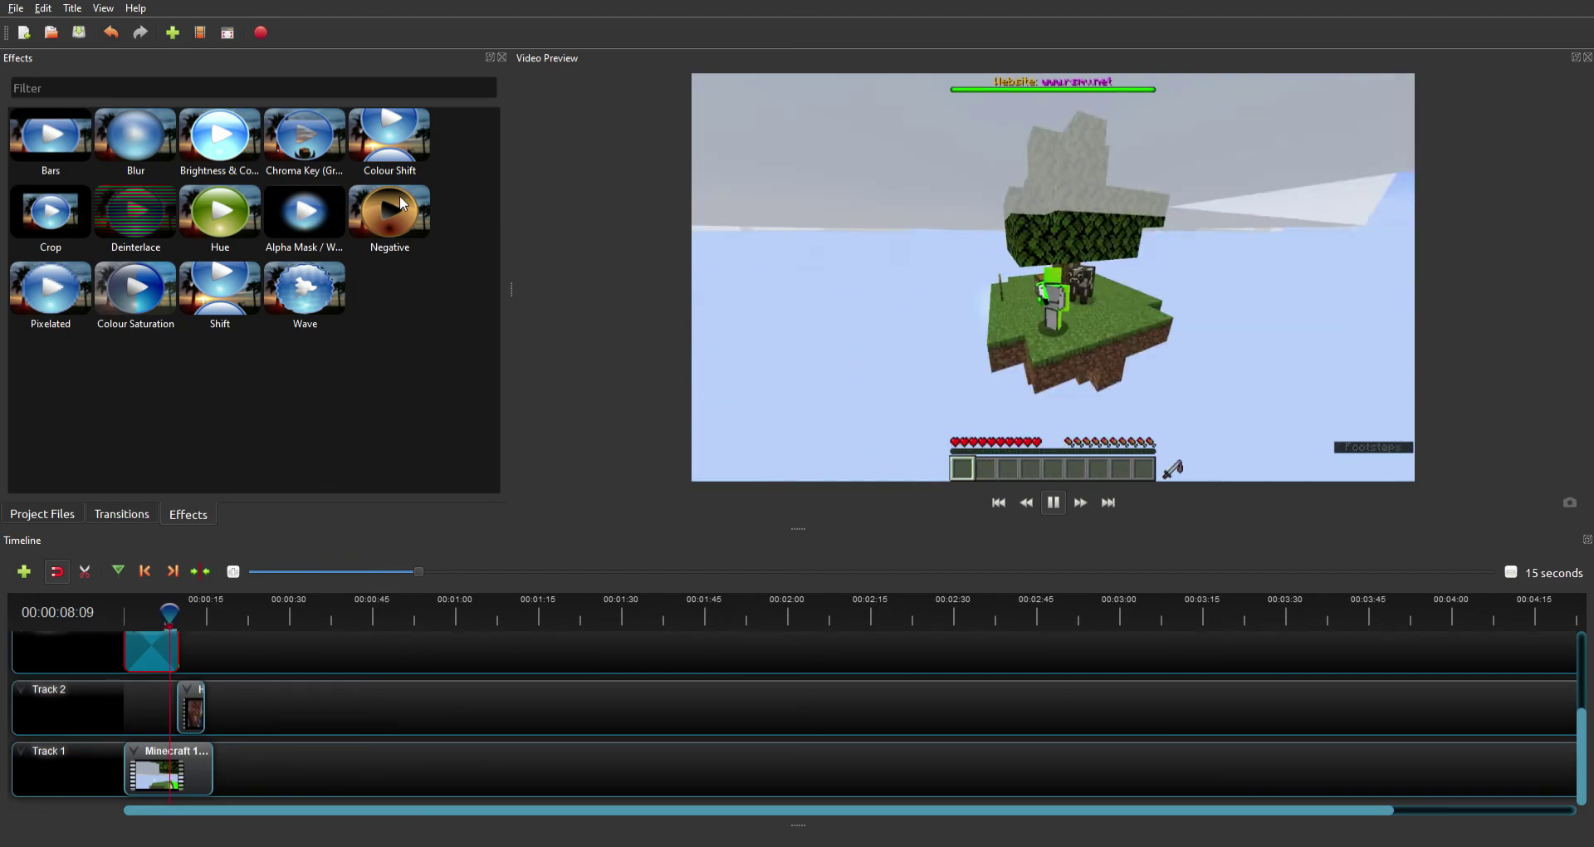
left_click_drag(396, 201, 213, 655)
scroll(460, 743, "up", 3)
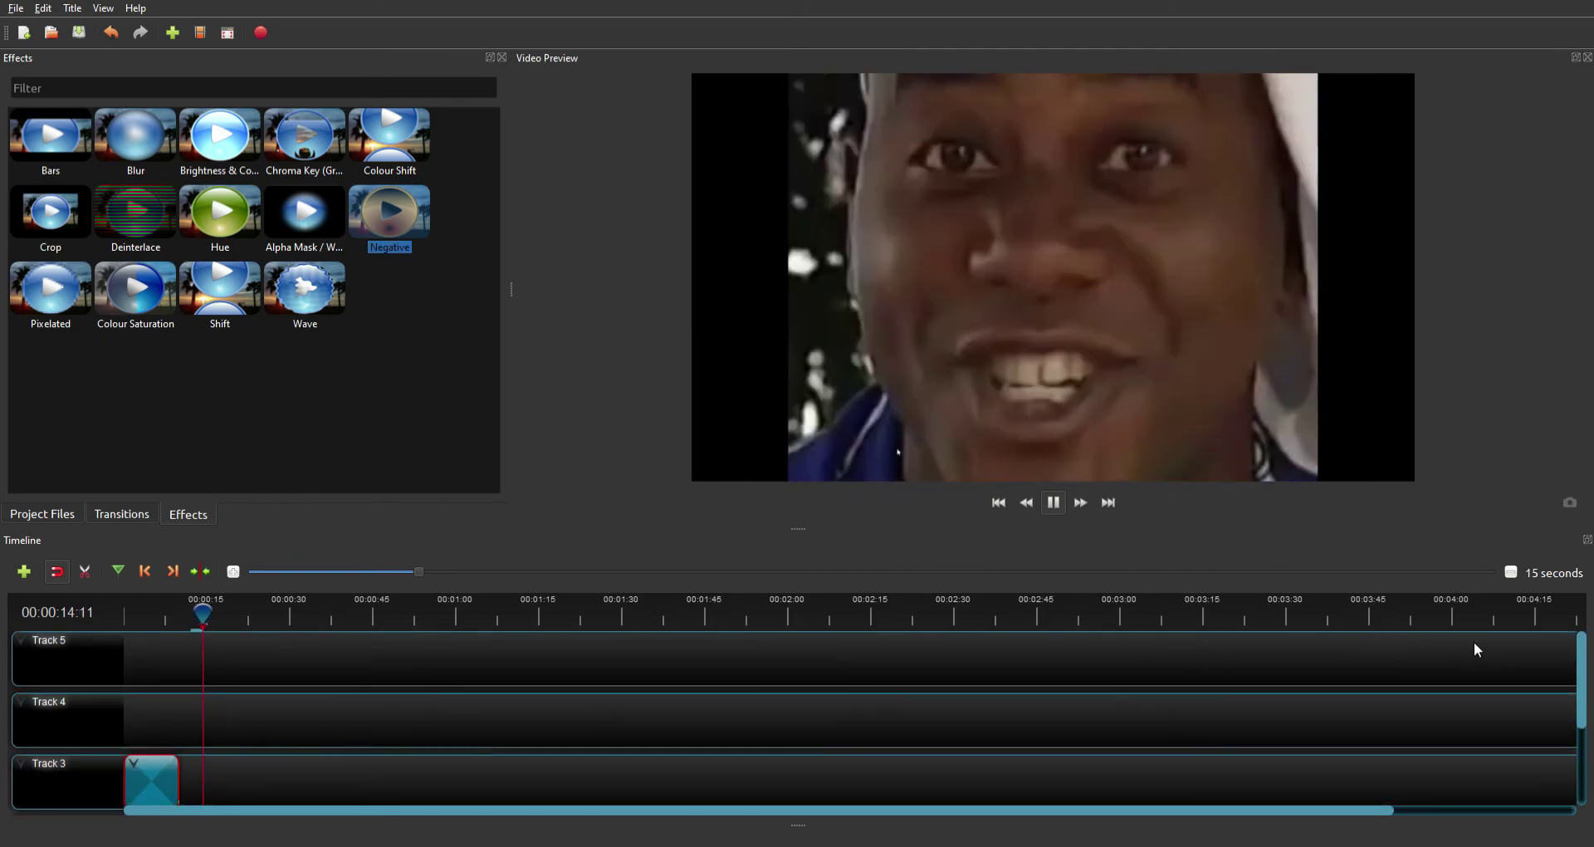
key("space")
left_click_drag(380, 226, 167, 639)
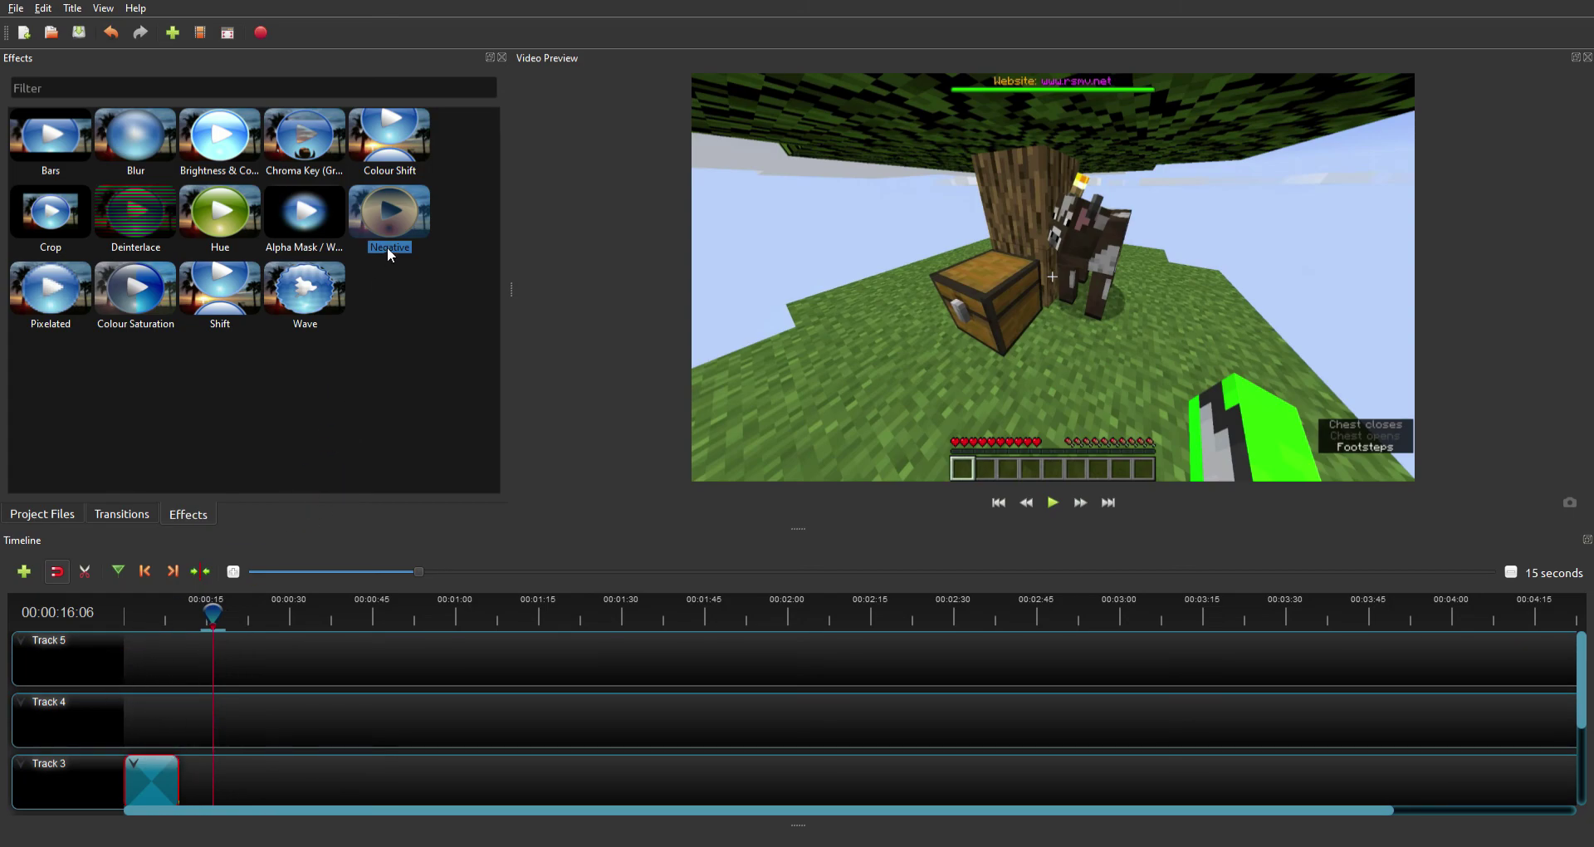
left_click_drag(390, 253, 229, 743)
scroll(312, 751, "down", 2)
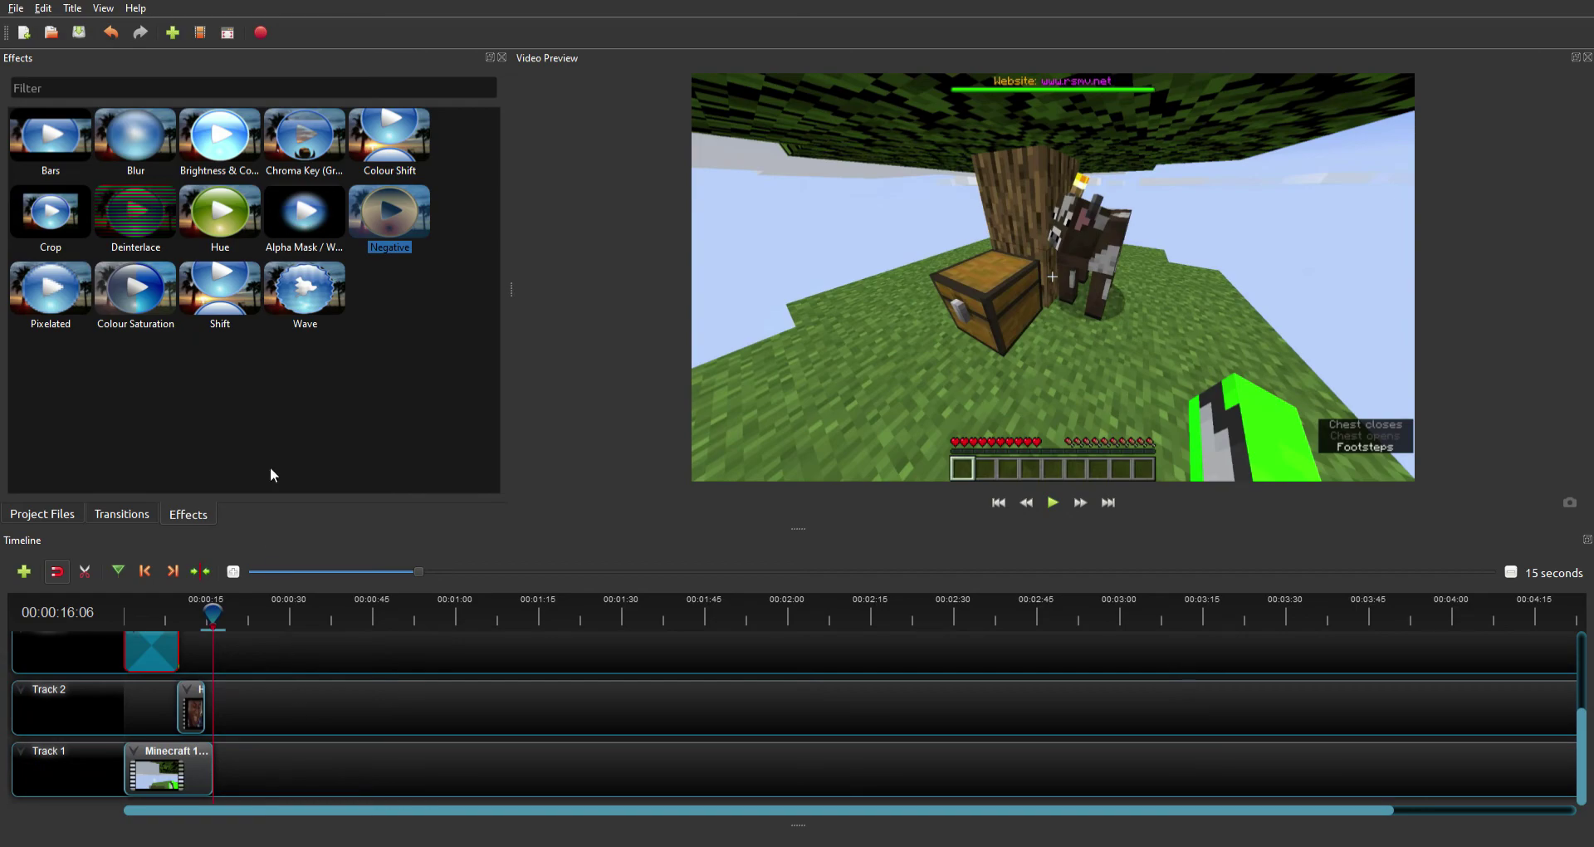
left_click_drag(224, 319, 228, 789)
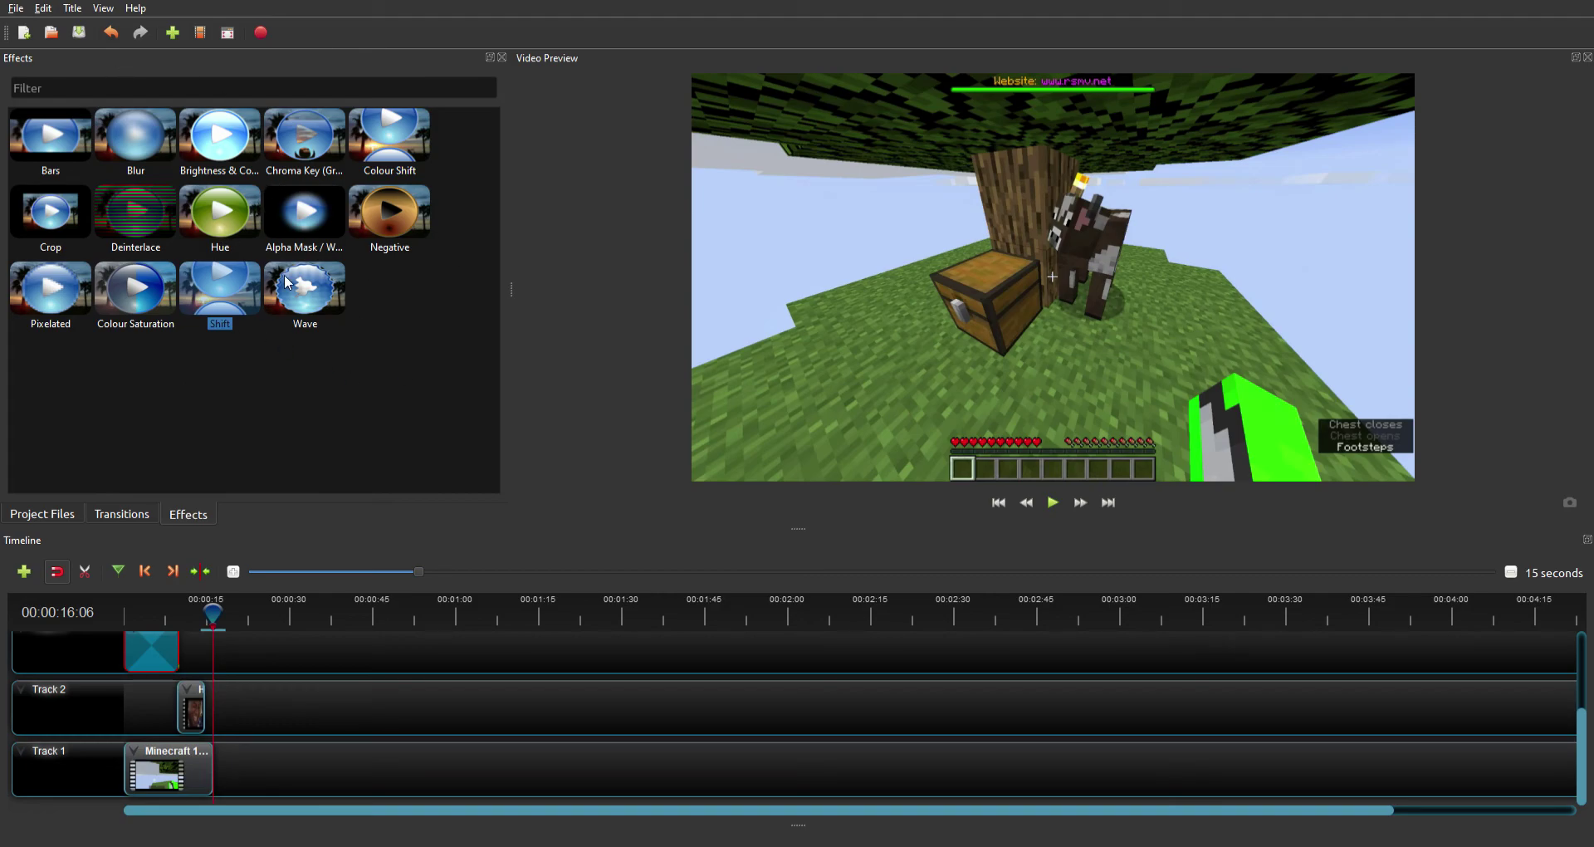
left_click(50, 87)
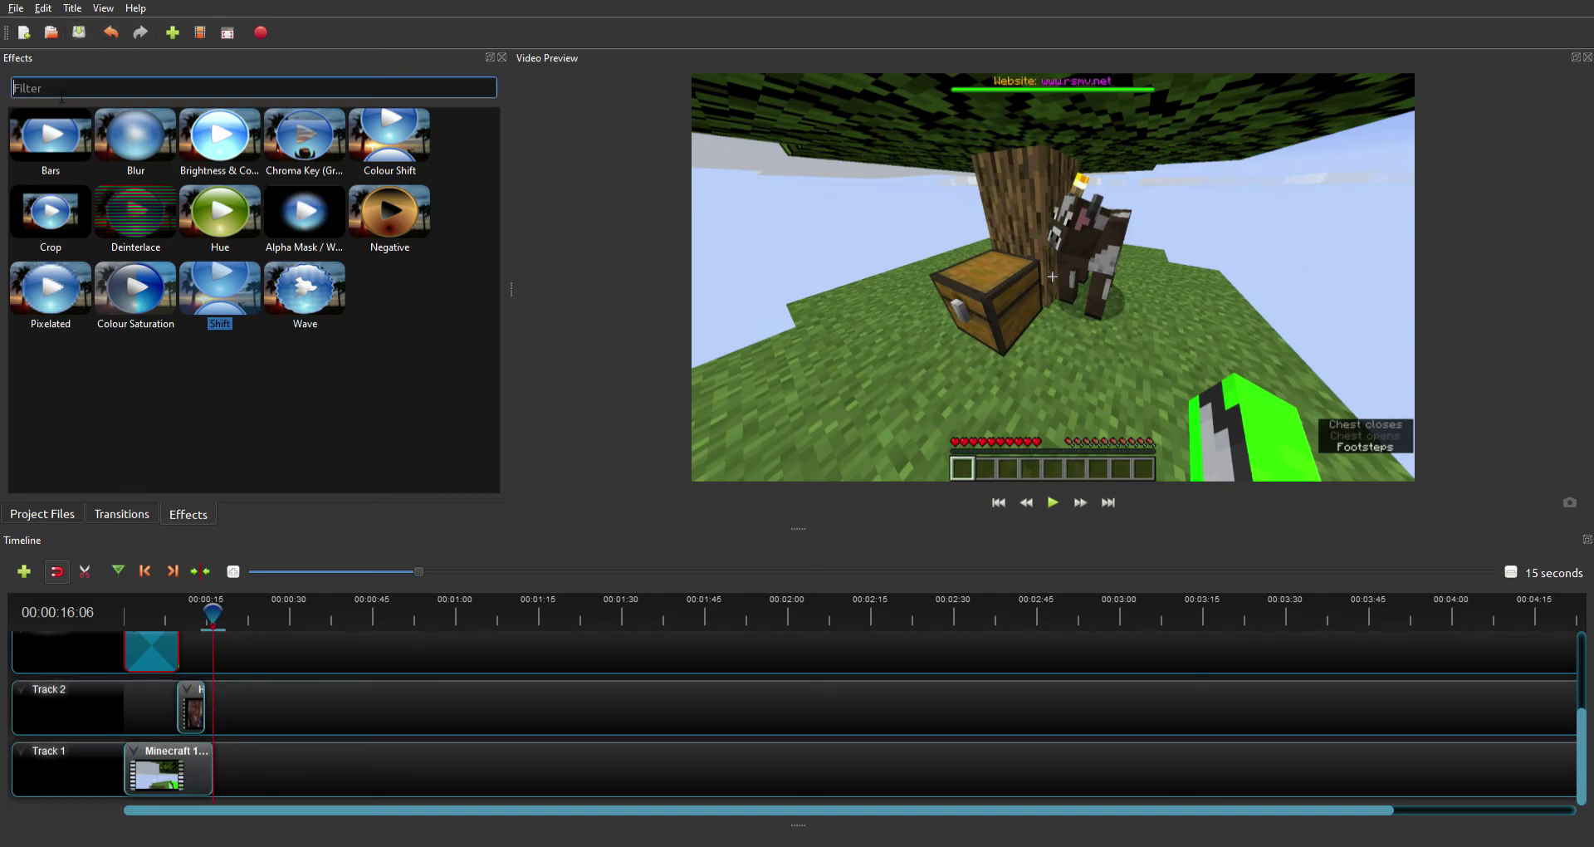
left_click(141, 33)
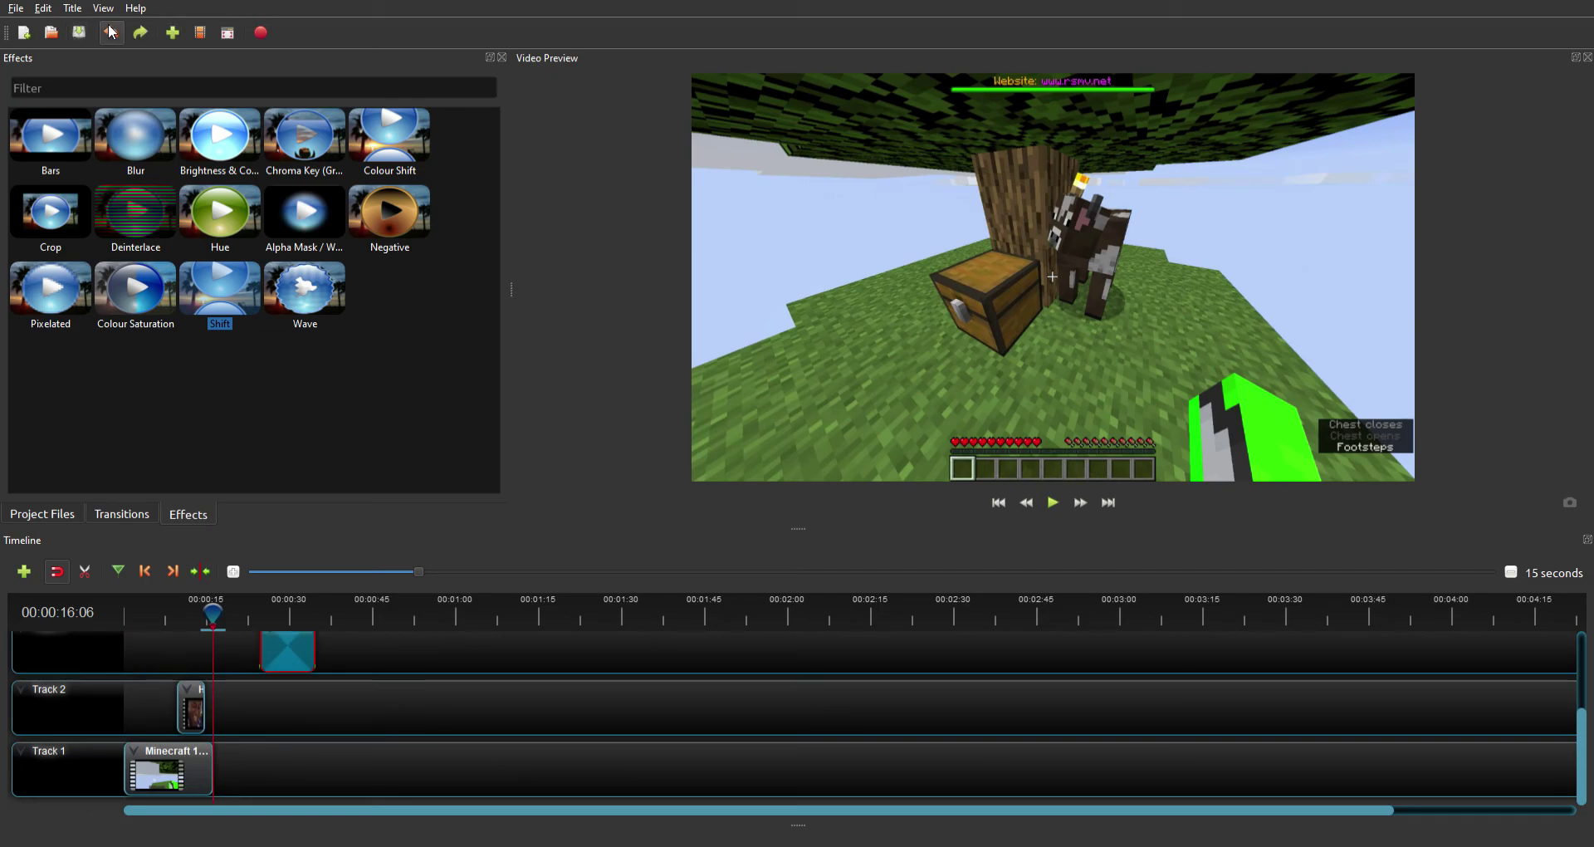
left_click(142, 32)
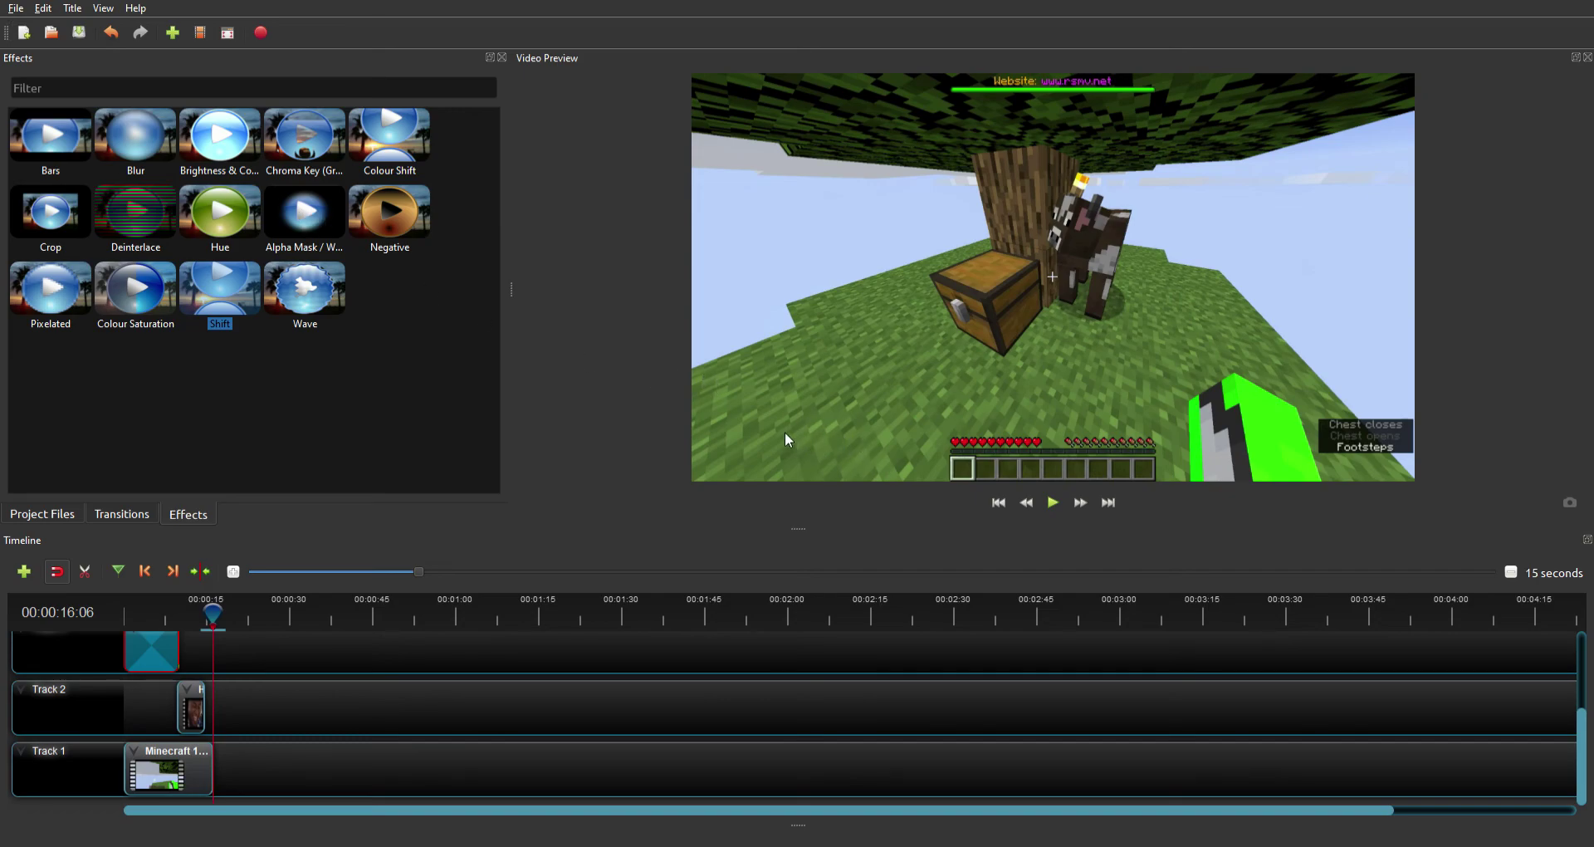
key("ctrl+n")
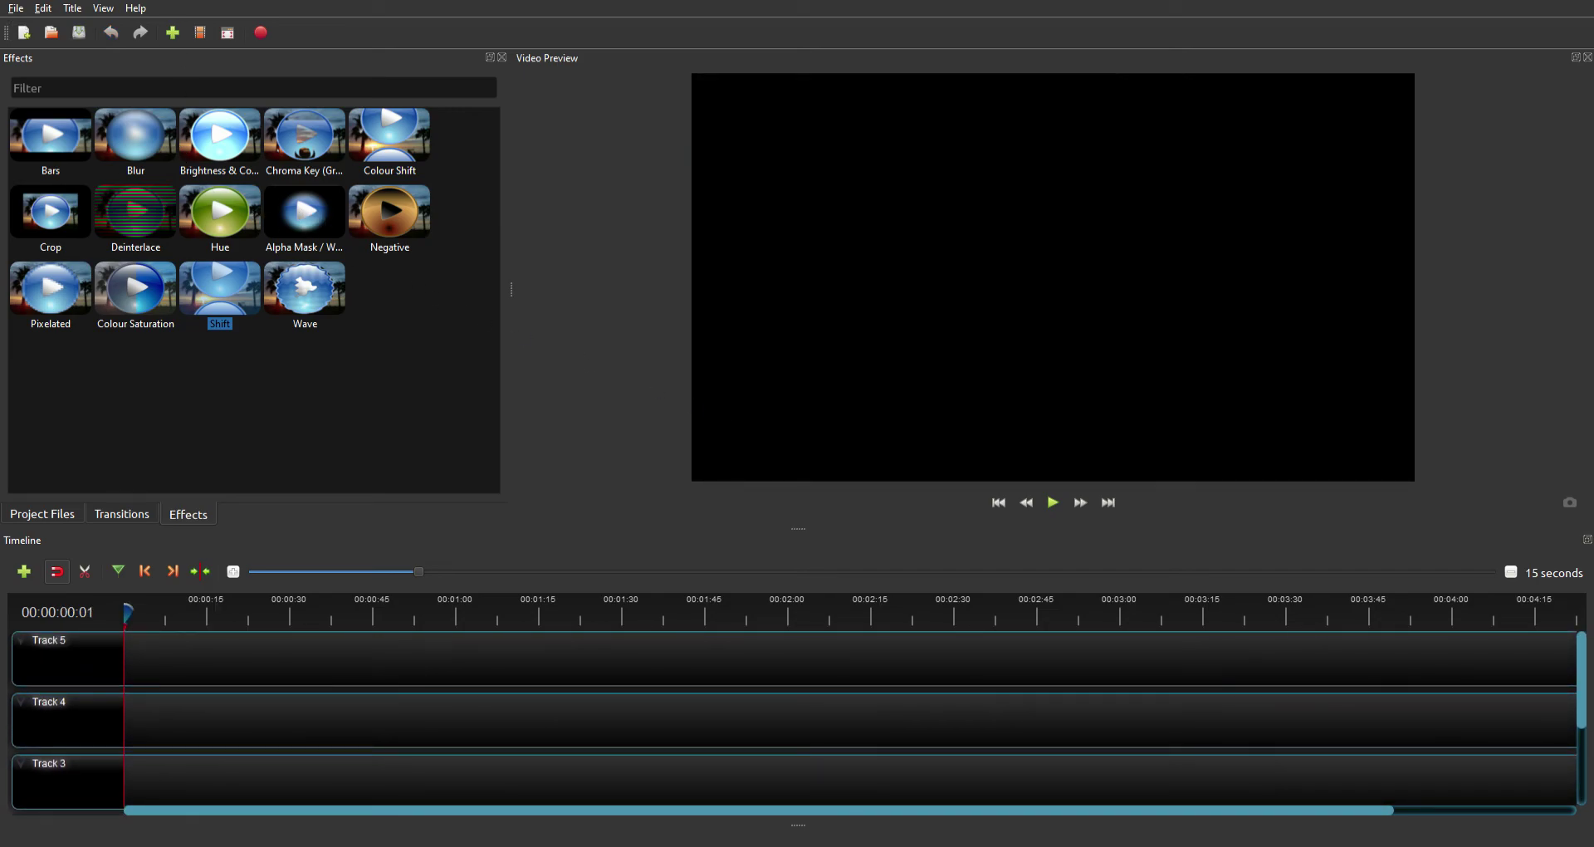